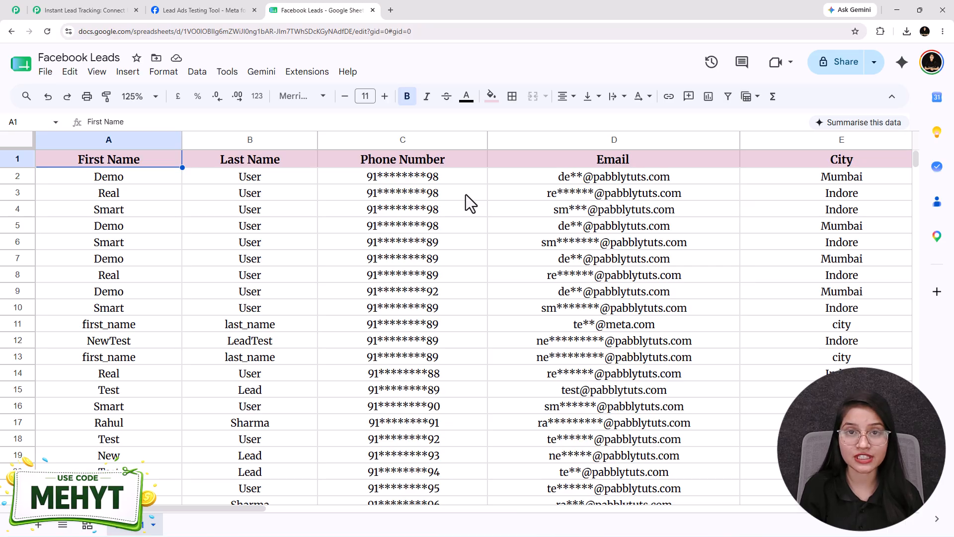
# Review the Lead Ads Testing Tool form for The Magic Makers and the lead rows in the Facebook Leads sheet
pyautogui.click(183, 11)
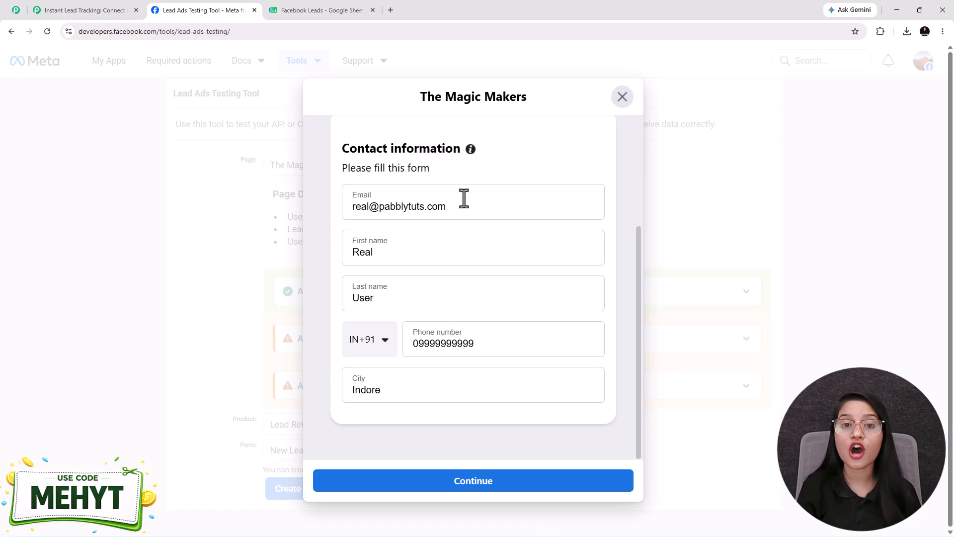
pyautogui.click(307, 10)
pyautogui.scroll(-7, 396, 325)
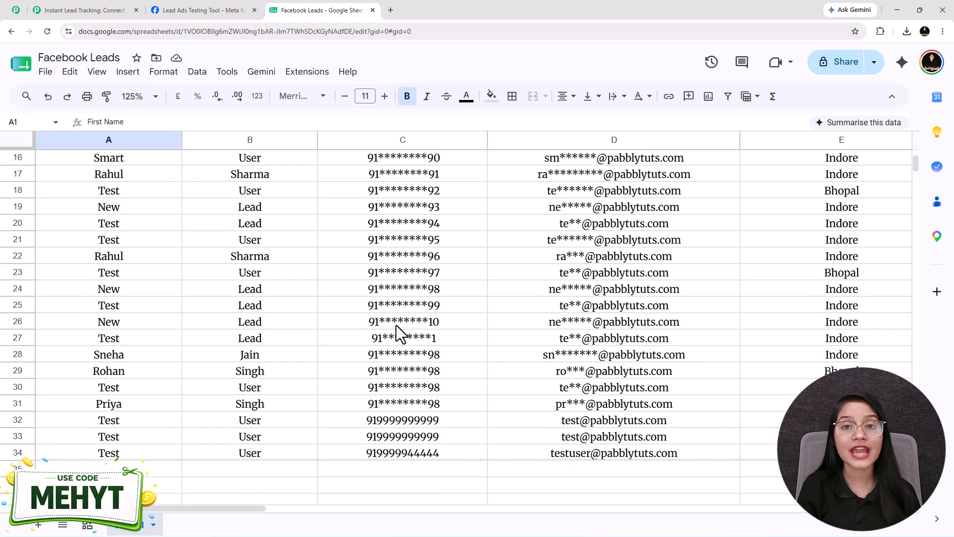
pyautogui.scroll(1, 396, 325)
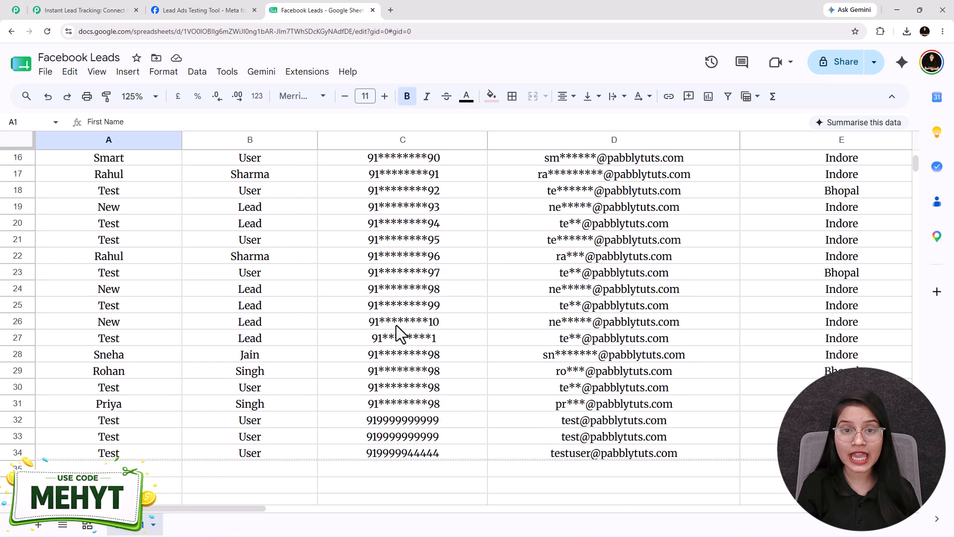
pyautogui.click(211, 10)
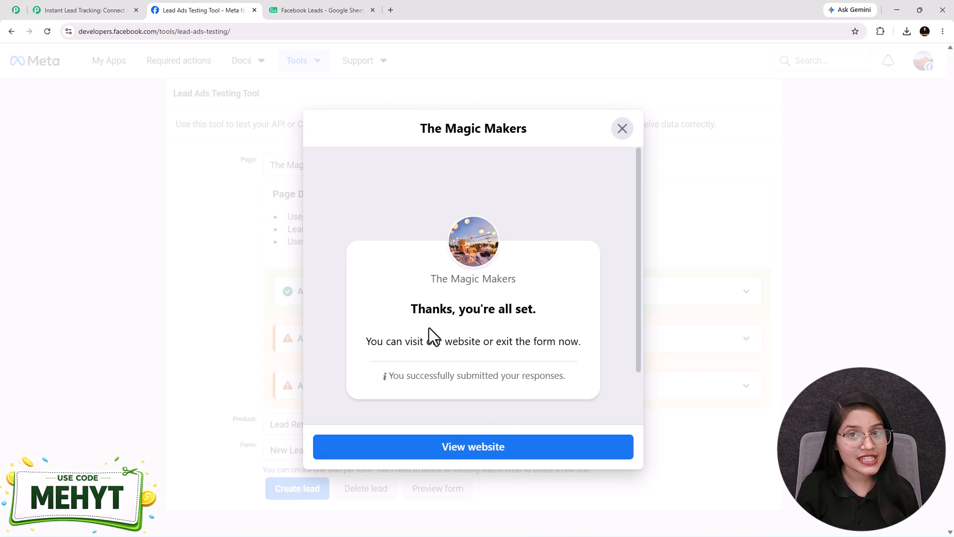
pyautogui.click(309, 11)
pyautogui.scroll(-3, 189, 371)
pyautogui.scroll(1, 189, 371)
pyautogui.scroll(1, 189, 371)
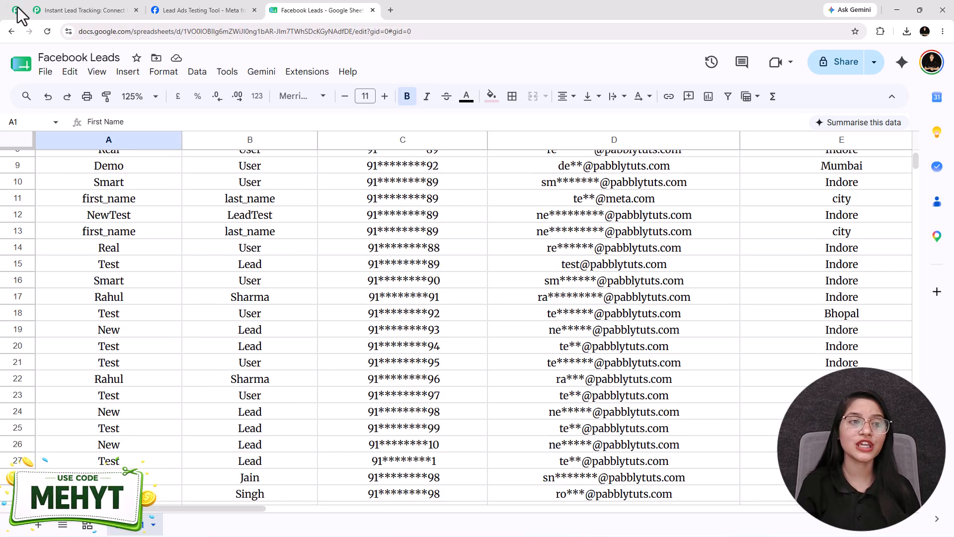
# Review the existing Facebook Lead Ads to Google Sheets workflow alongside the Facebook Leads sheet
pyautogui.click(89, 11)
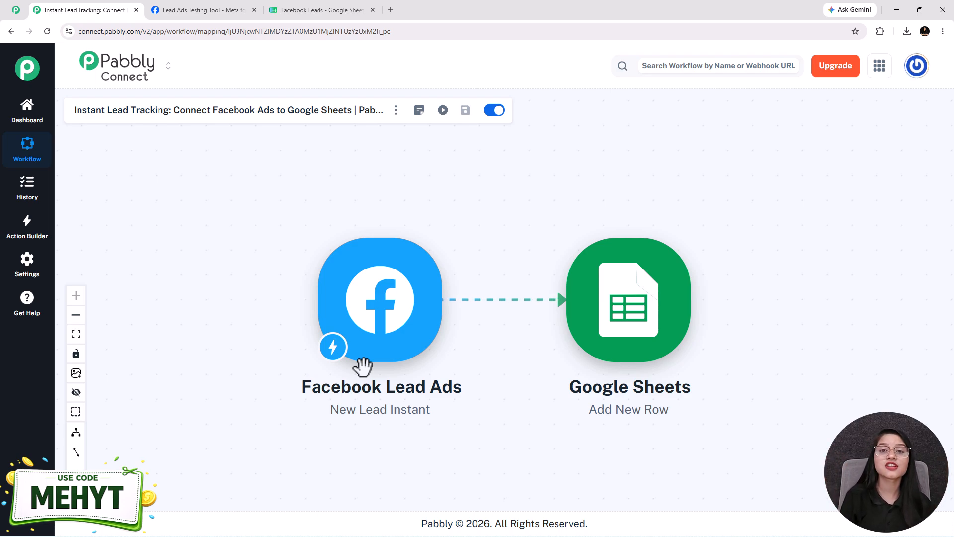
pyautogui.click(325, 9)
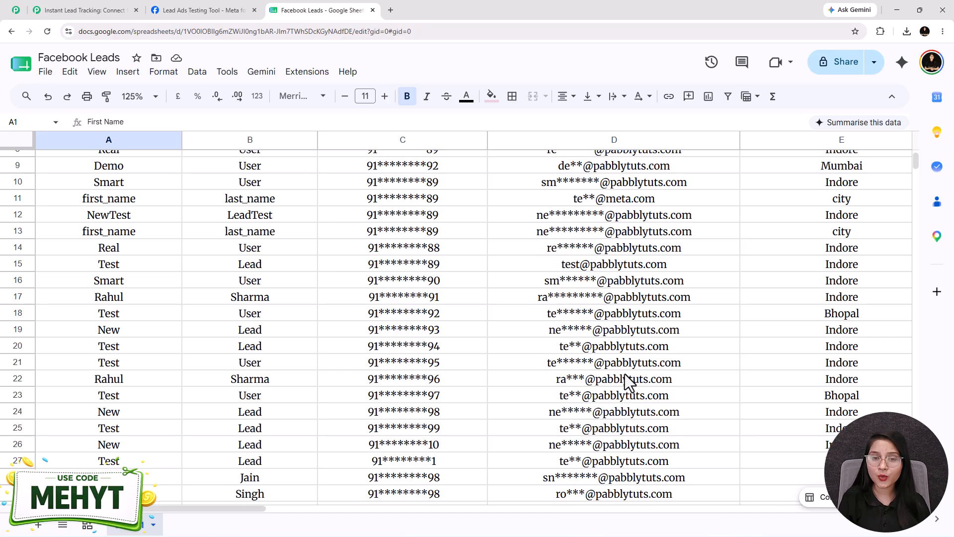
pyautogui.click(74, 11)
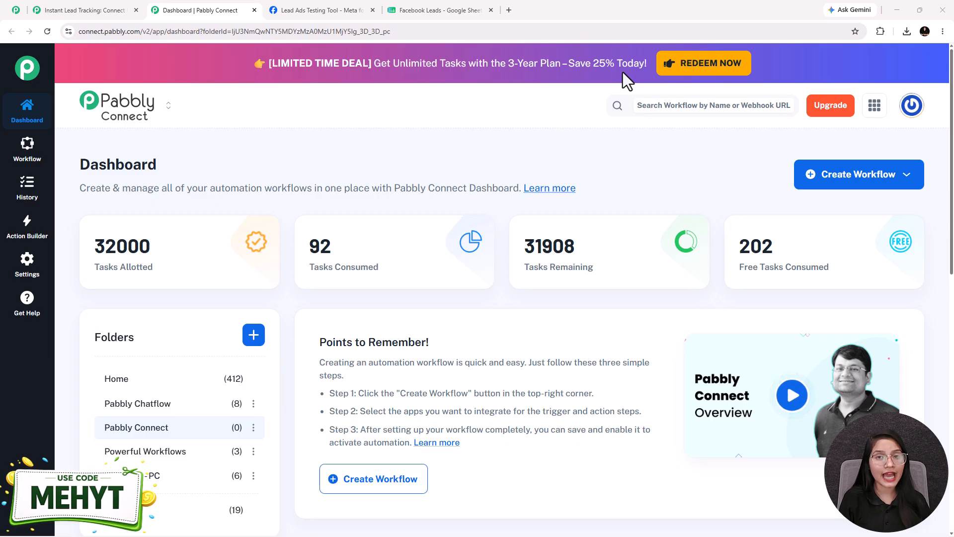
# Open the Pabbly Connect website at pabbly.com/connect in a new browser tab and dismiss the limited-offer popup
pyautogui.click(509, 10)
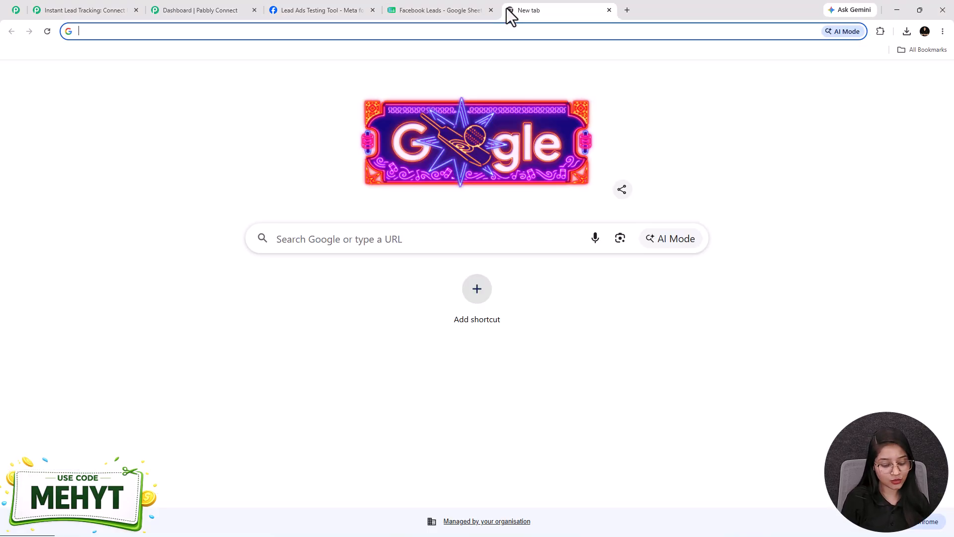
pyautogui.write('pabbly.com/chatflow')
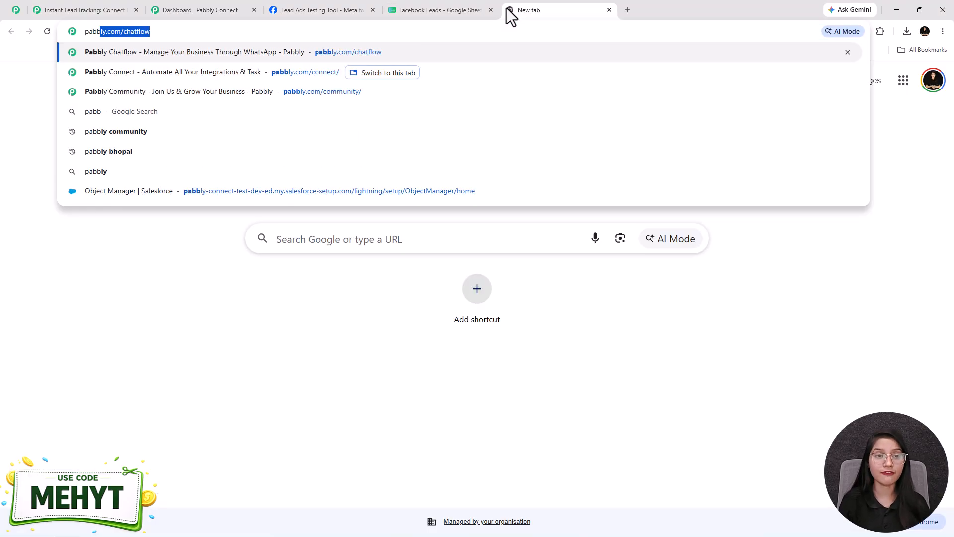
pyautogui.press('Down')
pyautogui.press('Return')
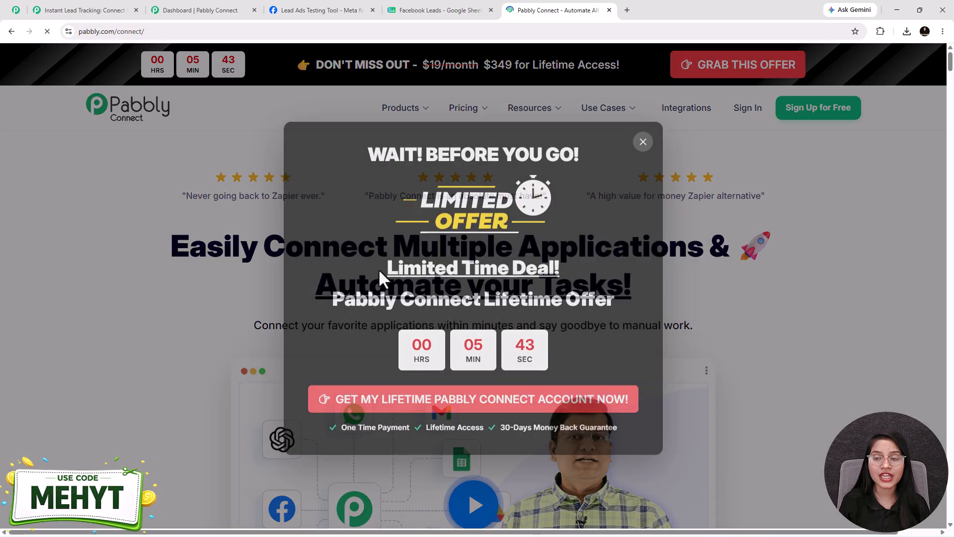
pyautogui.click(643, 144)
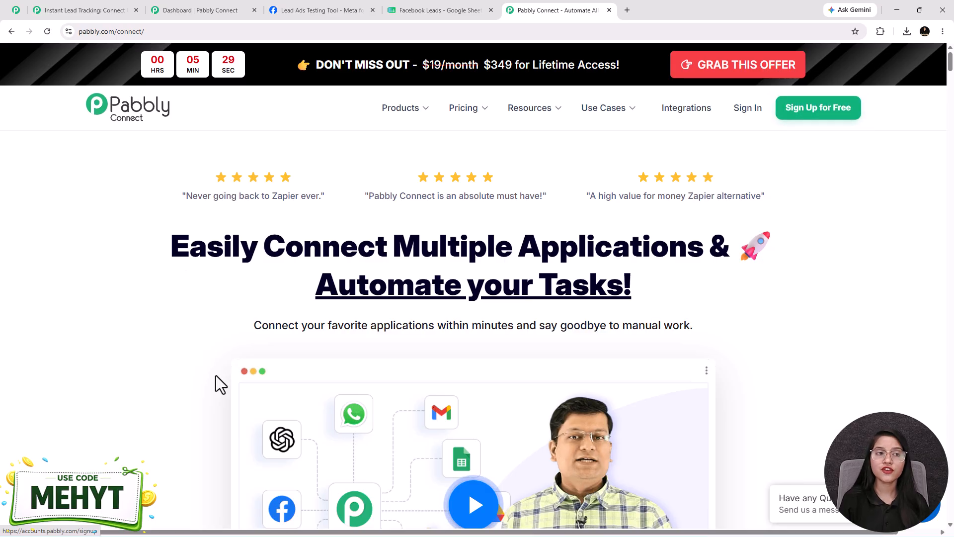
pyautogui.click(109, 12)
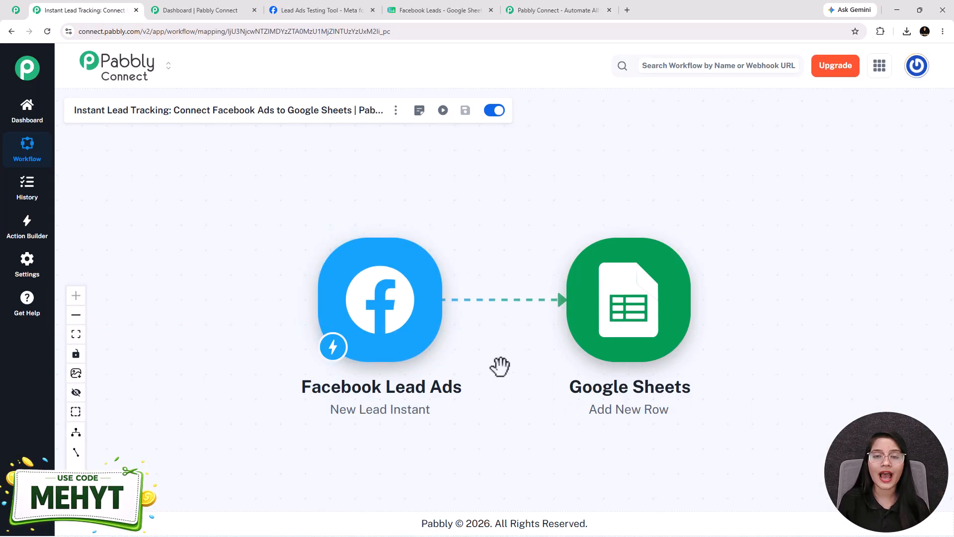
pyautogui.click(571, 10)
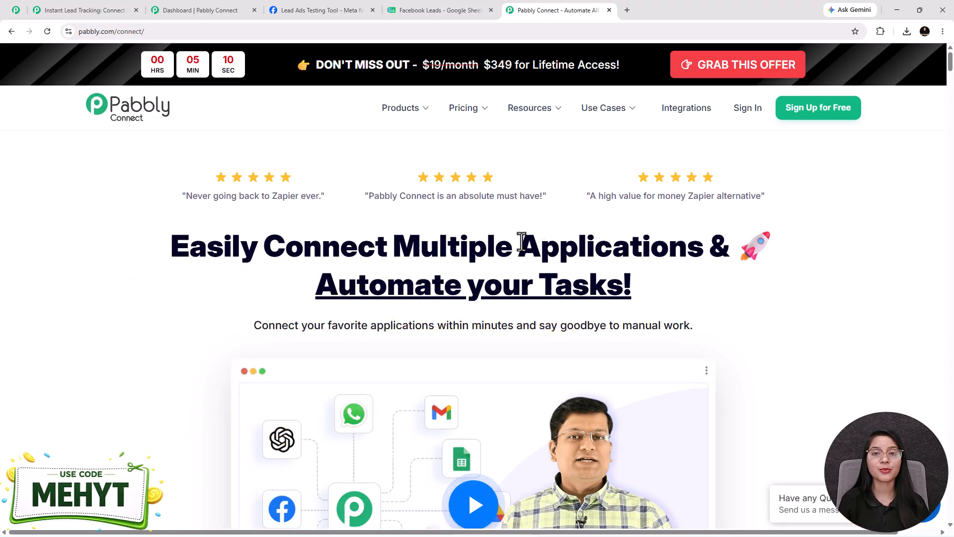
# From the Pabbly Connect dashboard, start a Quick Builder workflow with the prompt "Connect Facebook Lead Ads to Google Sheets"
pyautogui.click(173, 10)
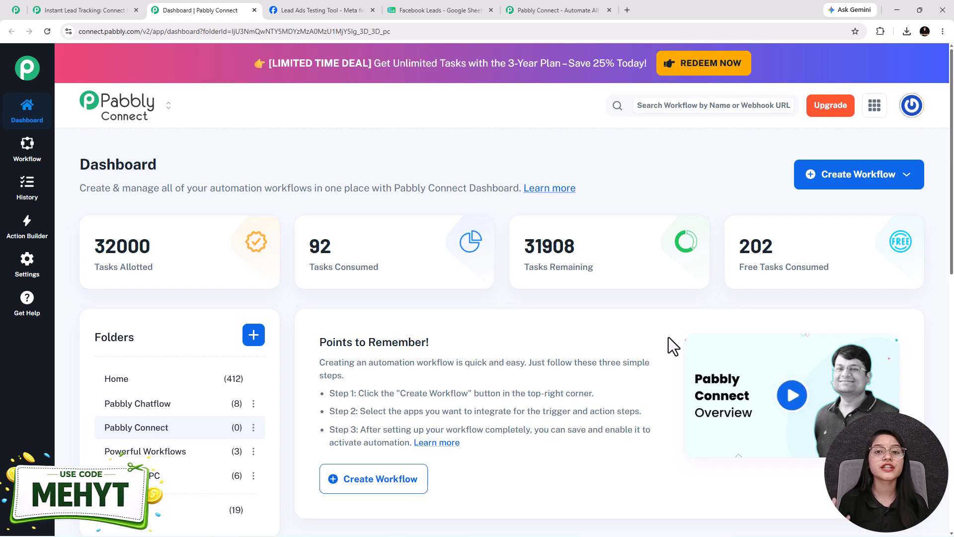
pyautogui.click(827, 178)
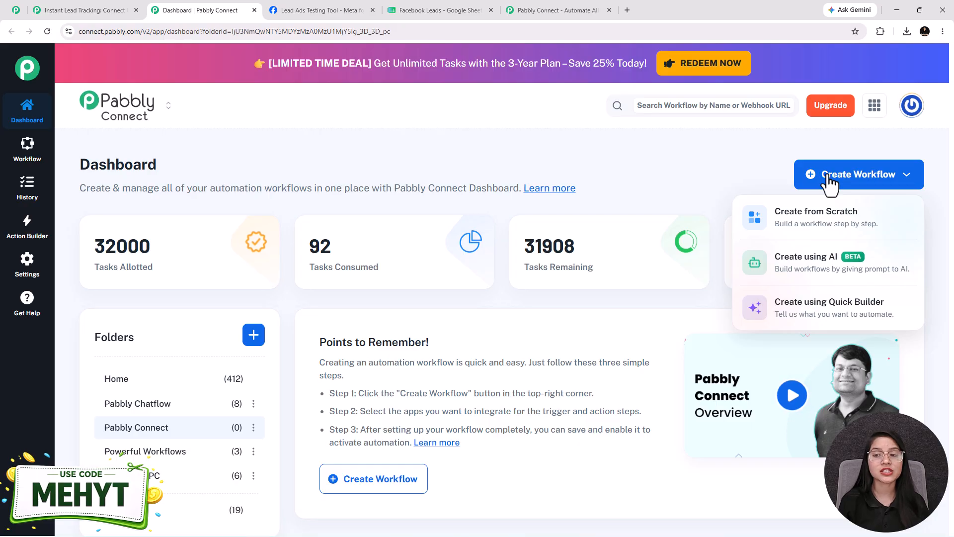
pyautogui.click(821, 309)
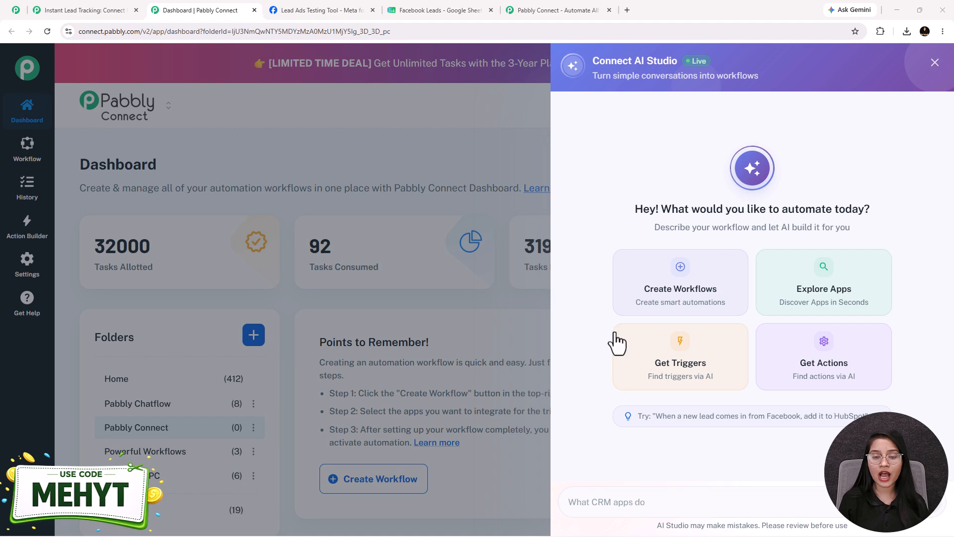
pyautogui.click(607, 502)
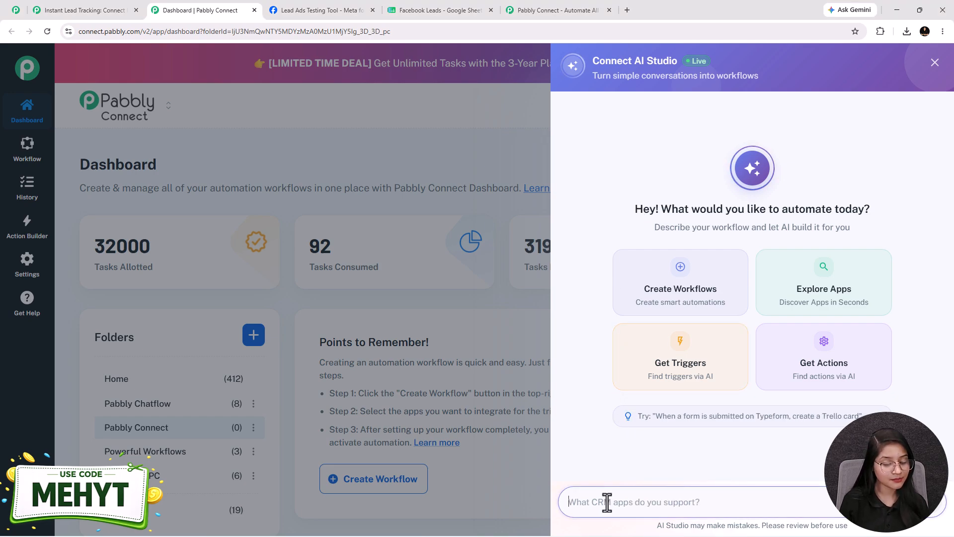
pyautogui.write('Connect Facebook Lead Ads to Google Sheets')
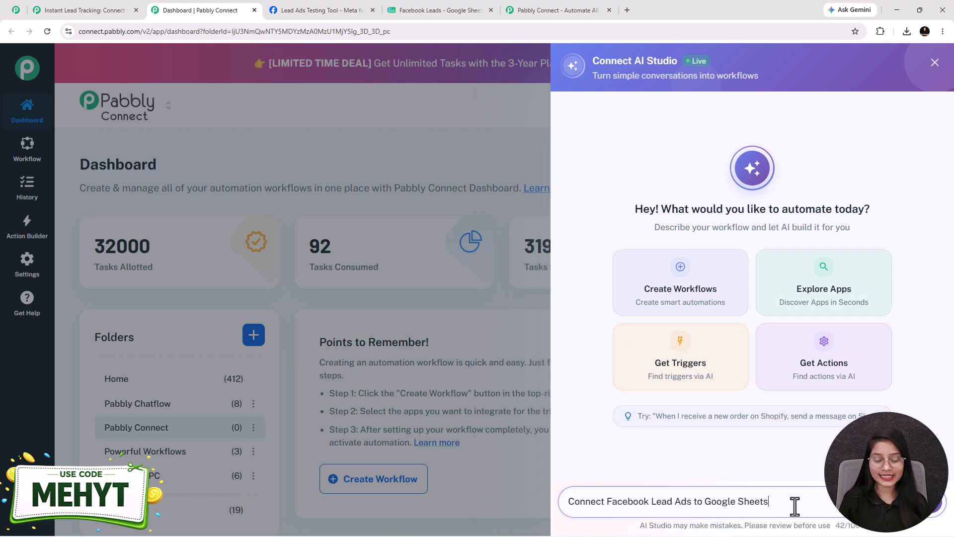
pyautogui.press('Return')
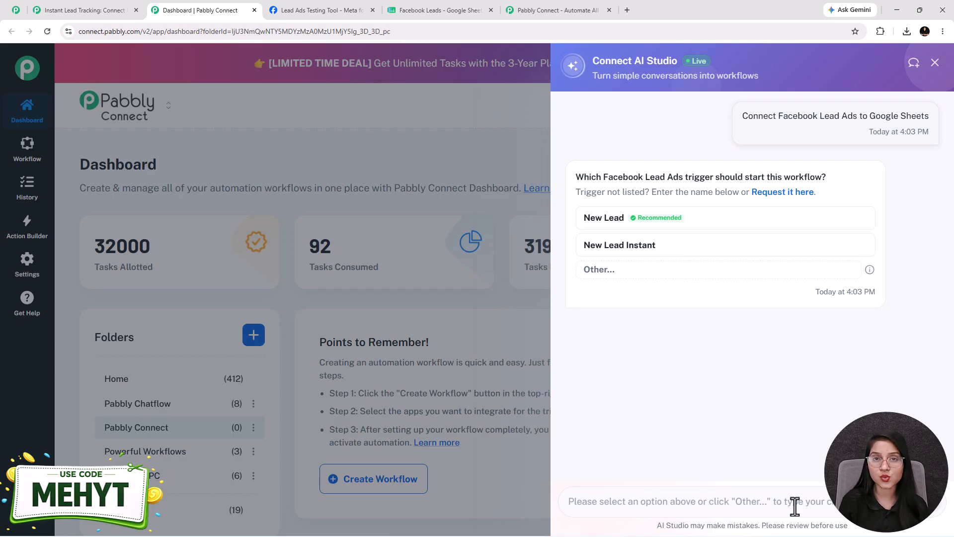
# Choose New Lead as the trigger and Add New Row as the Google Sheets action, and approve creating the workflow
pyautogui.click(629, 221)
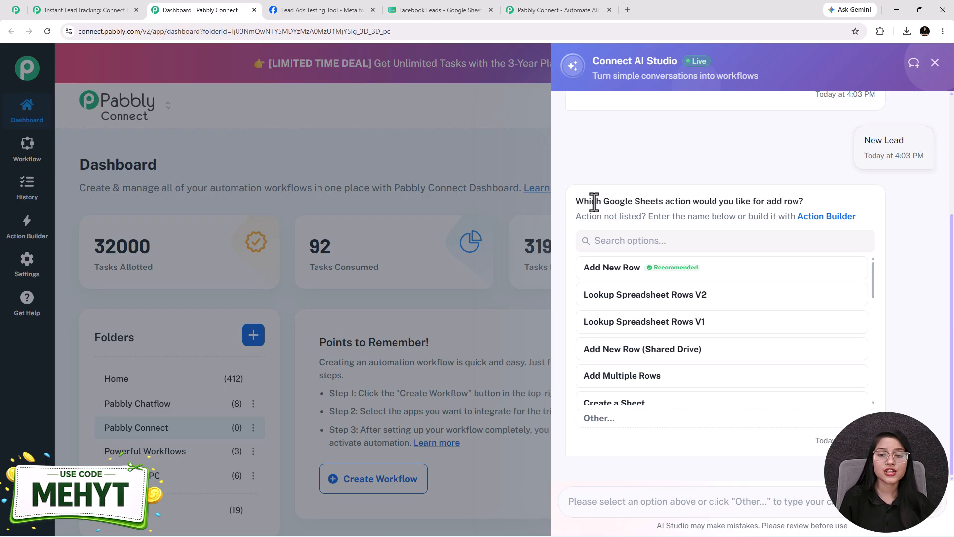
pyautogui.click(617, 270)
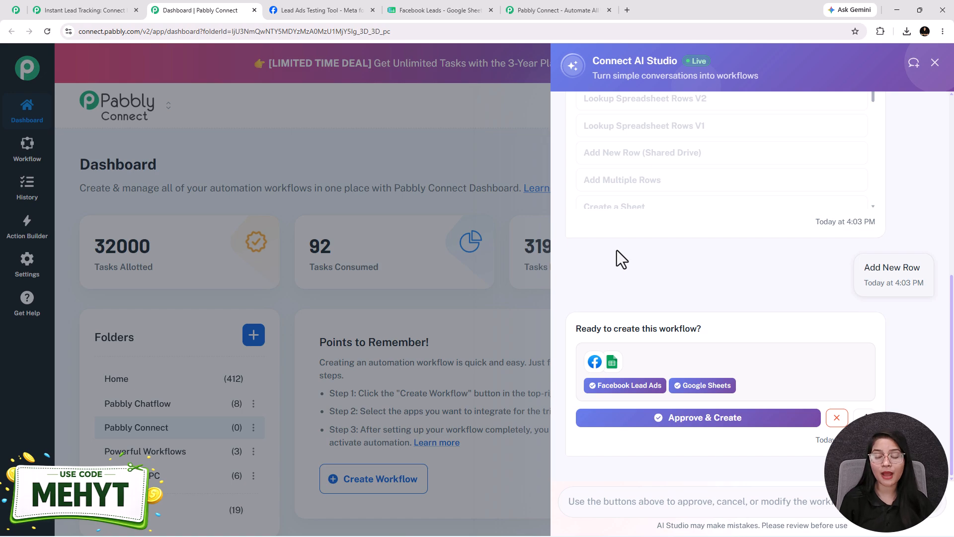
pyautogui.click(687, 421)
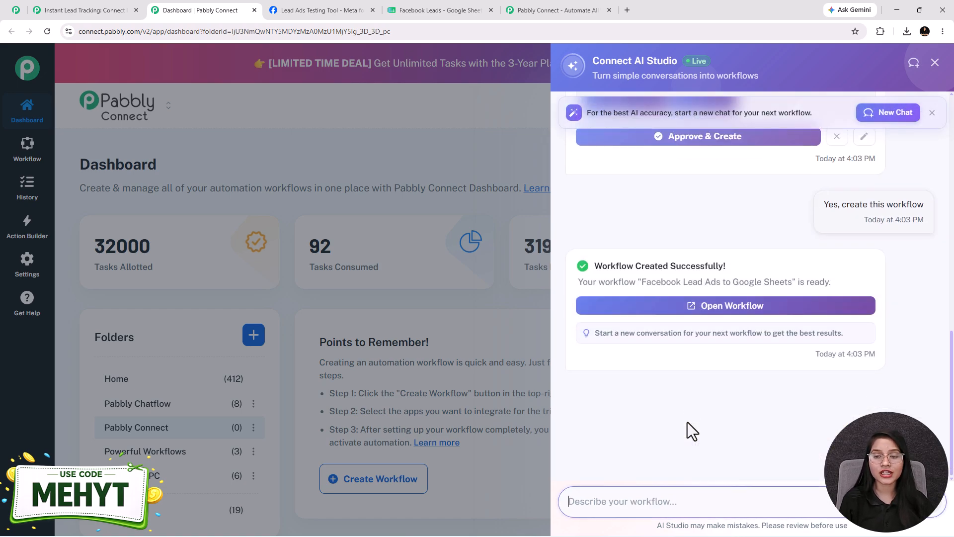
pyautogui.moveTo(727, 266); pyautogui.dragTo(604, 271)
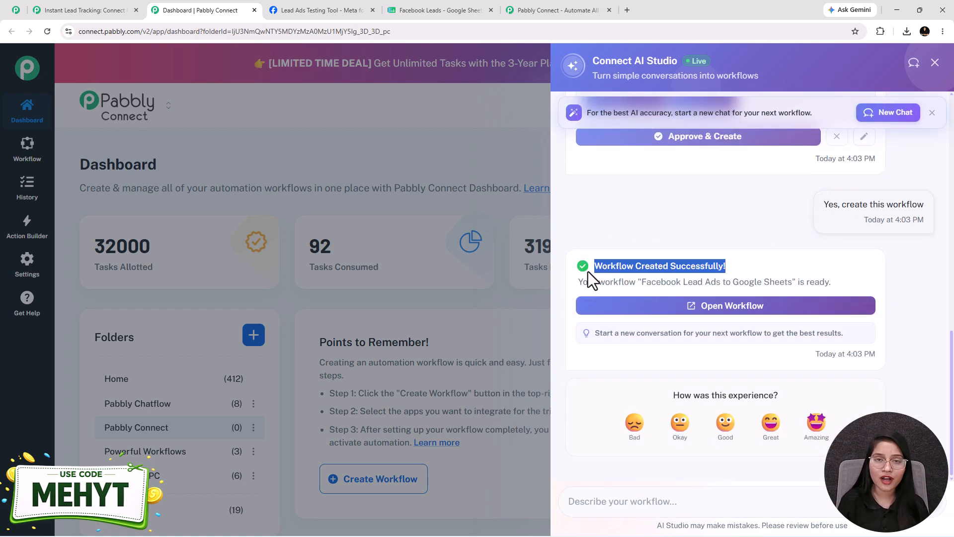
pyautogui.click(588, 272)
# Open the created workflow and set the Facebook Lead Ads trigger's app event to New Lead Instant
pyautogui.click(734, 305)
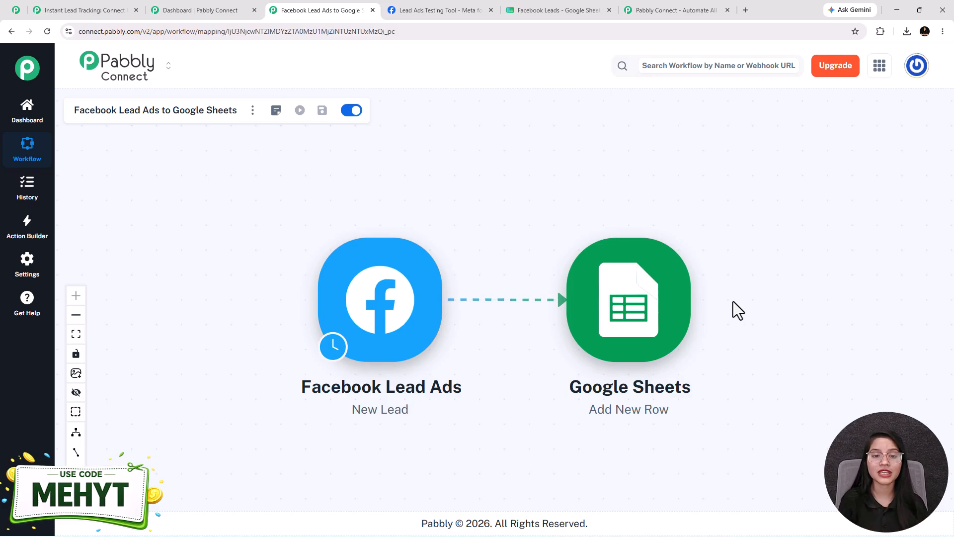
pyautogui.click(372, 318)
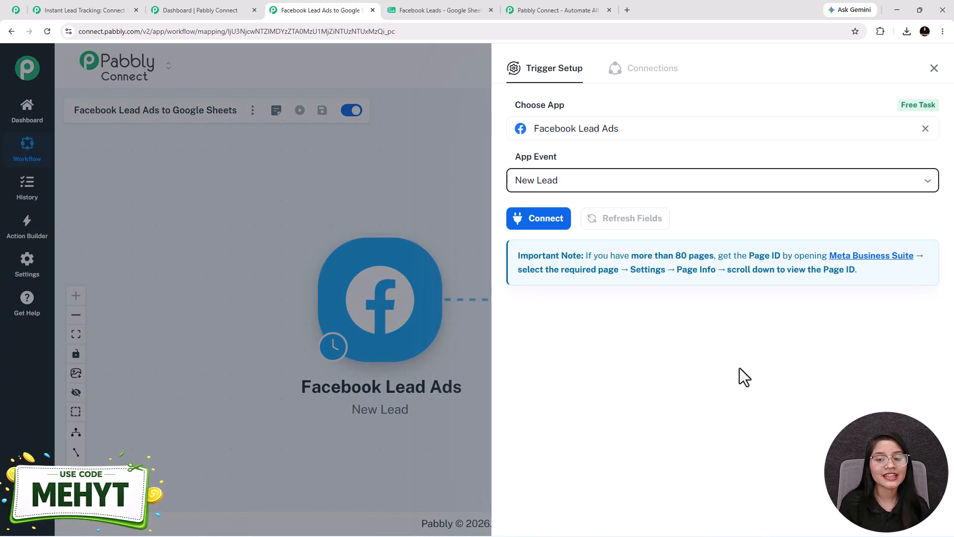
pyautogui.click(612, 184)
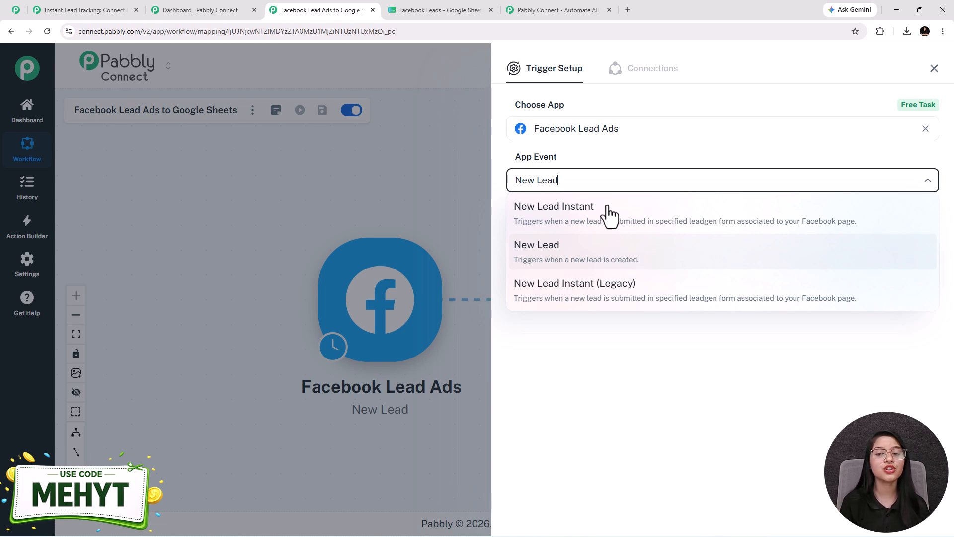
pyautogui.click(594, 214)
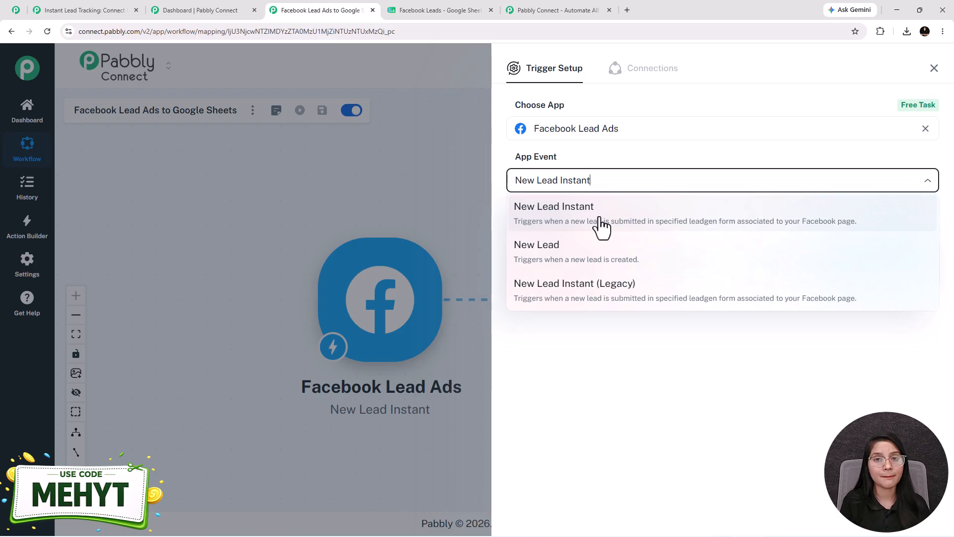
pyautogui.click(601, 224)
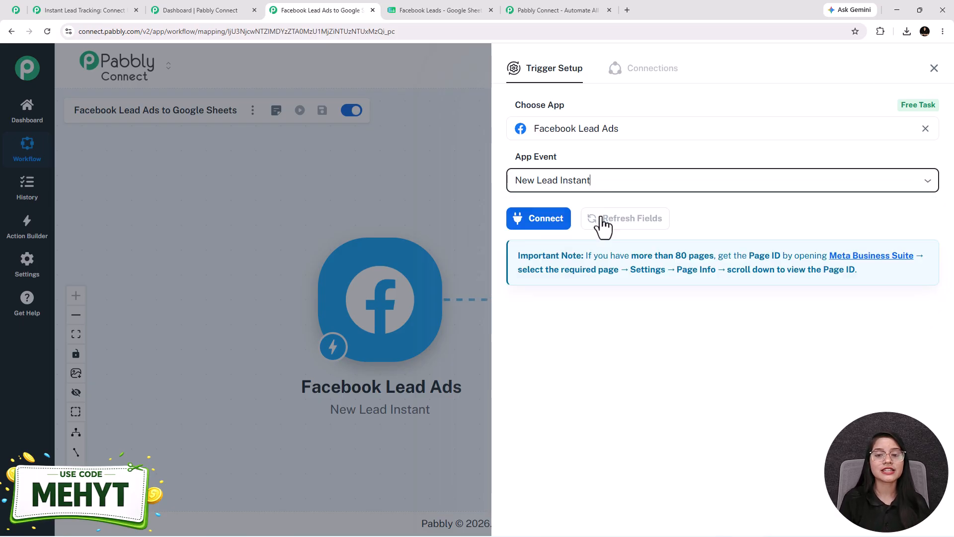
# Add a new connection named Facebook Lead Ads #25 to the trigger and authorize it with the signed-in Facebook account
pyautogui.click(547, 219)
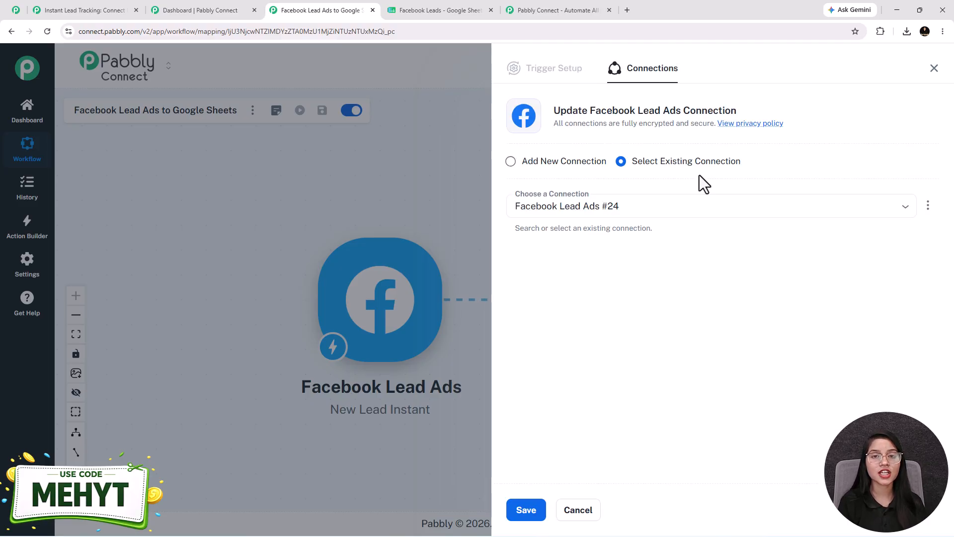
pyautogui.click(511, 162)
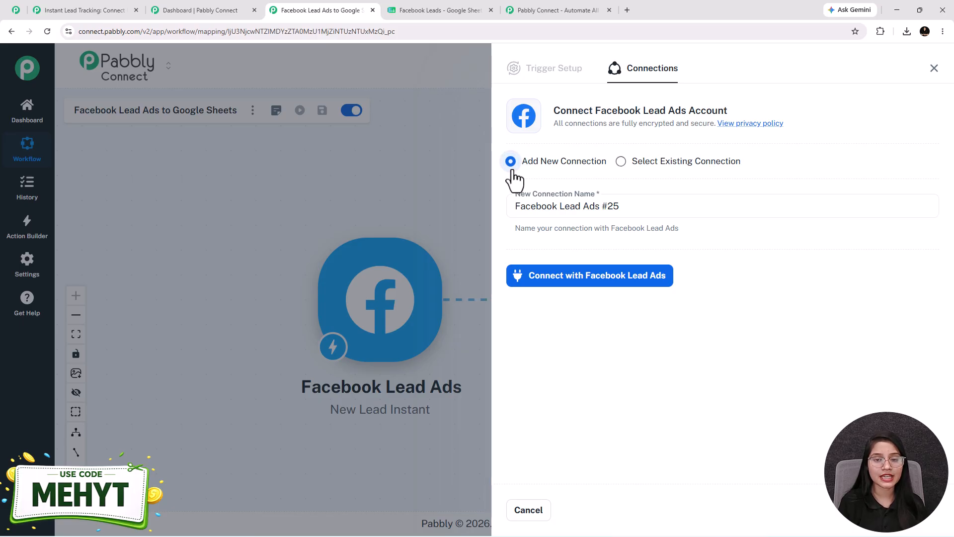
pyautogui.click(575, 275)
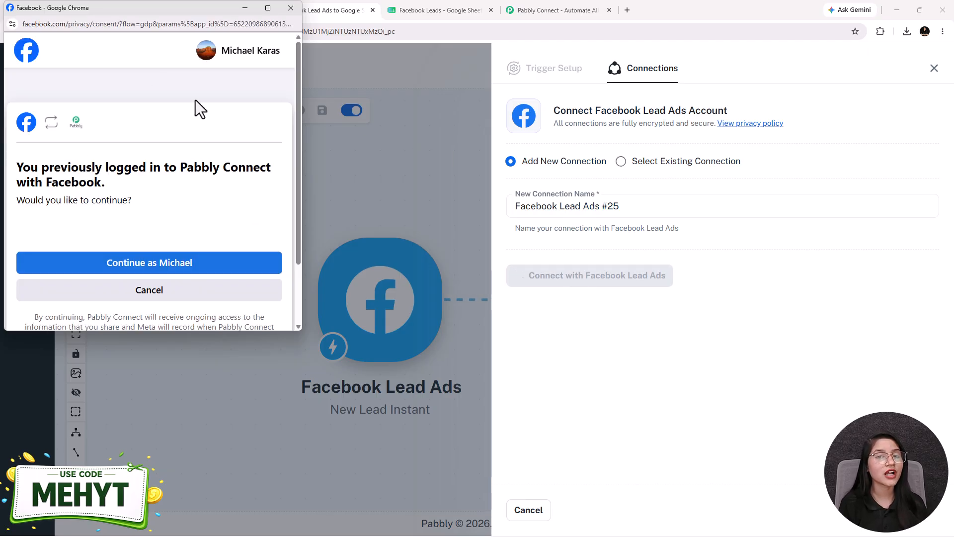
pyautogui.click(150, 258)
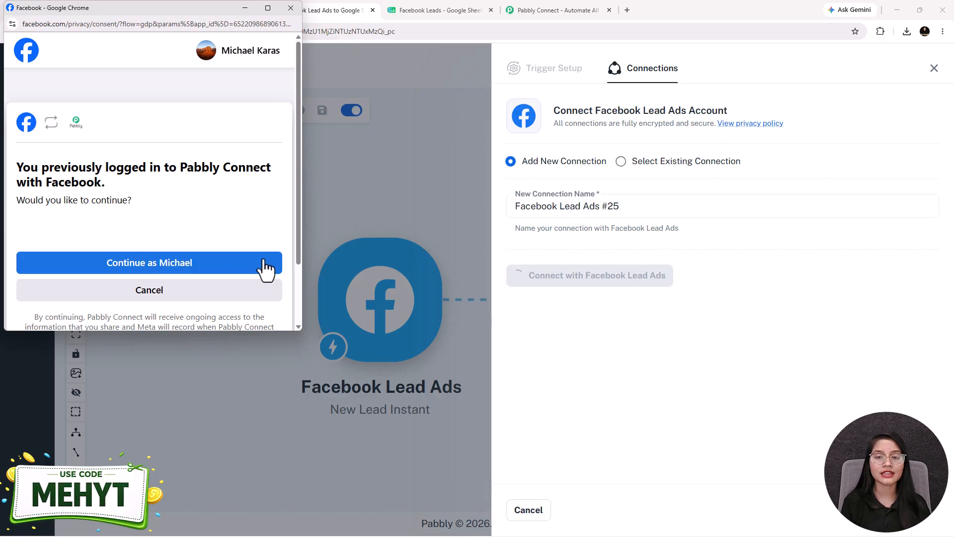
pyautogui.click(264, 262)
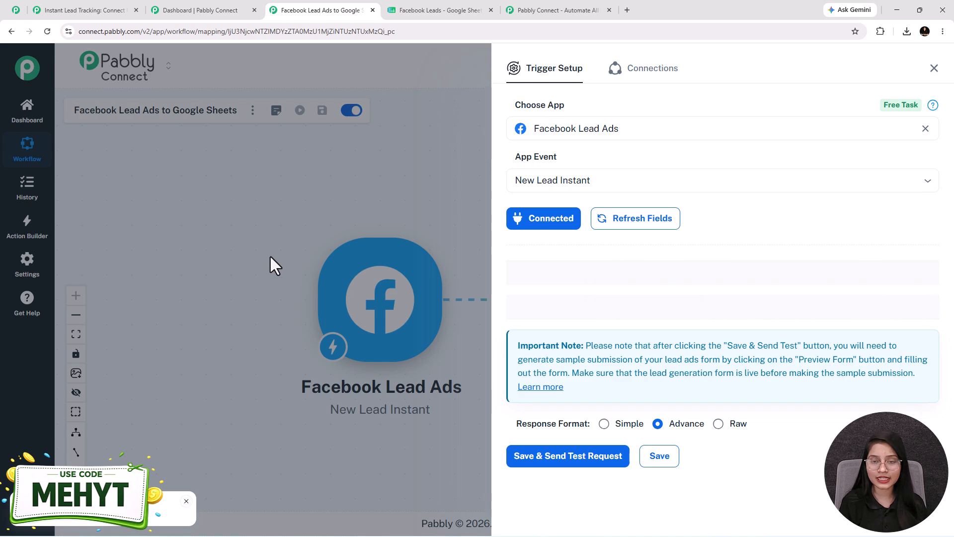
# Set the Facebook Lead Ads trigger's page to The Magic Makers and its lead gen form to New Leads
pyautogui.click(639, 273)
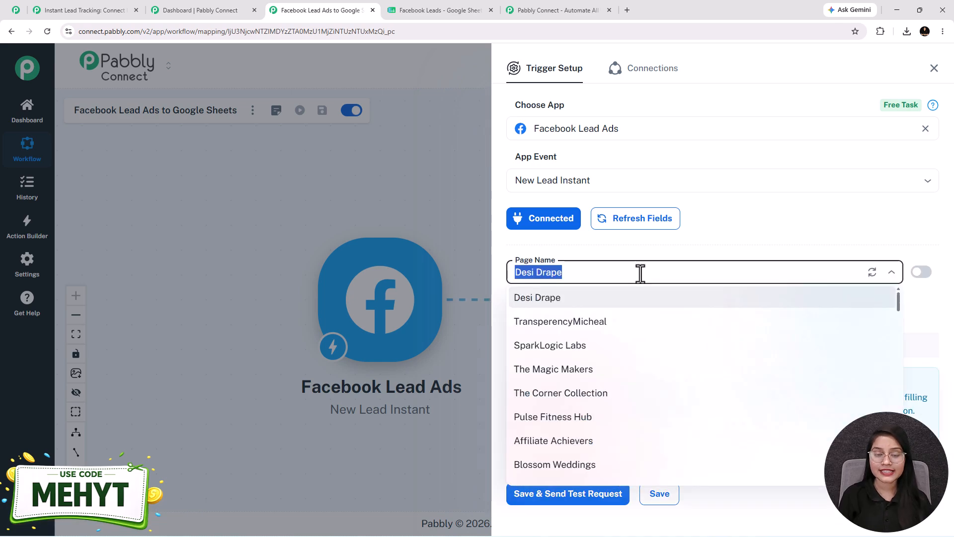
pyautogui.click(577, 380)
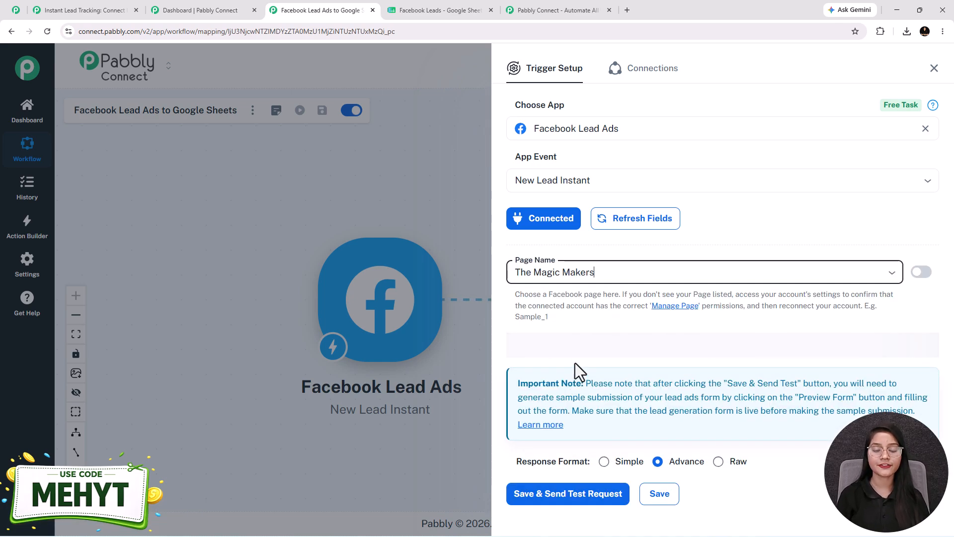
pyautogui.click(576, 347)
pyautogui.click(872, 344)
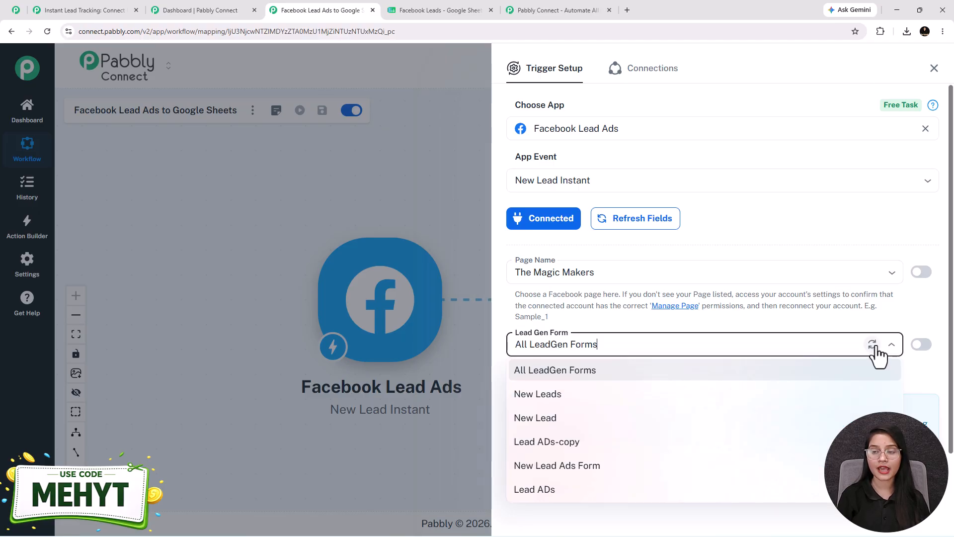
pyautogui.click(568, 395)
# Set the trigger's response format to Simple, then save it and send a test request
pyautogui.scroll(-1, 647, 412)
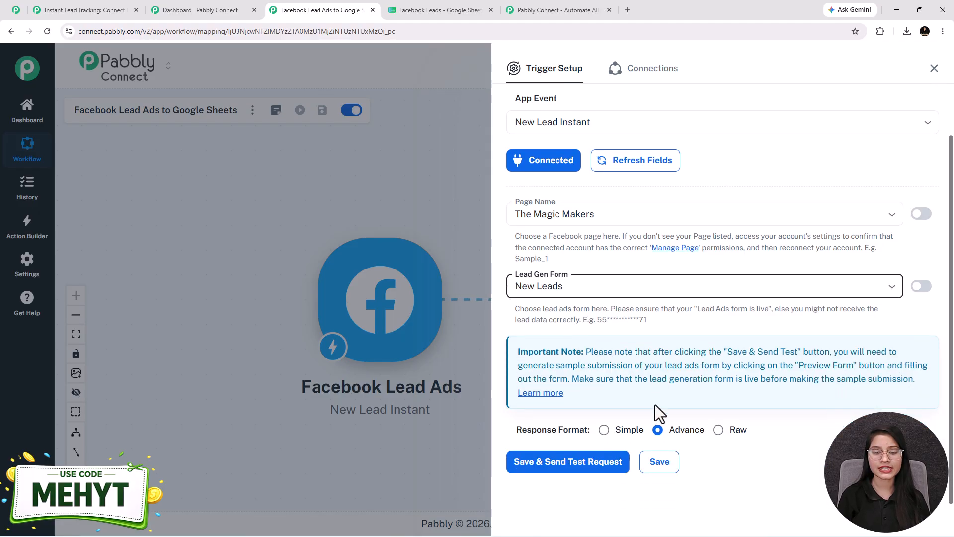
pyautogui.click(605, 426)
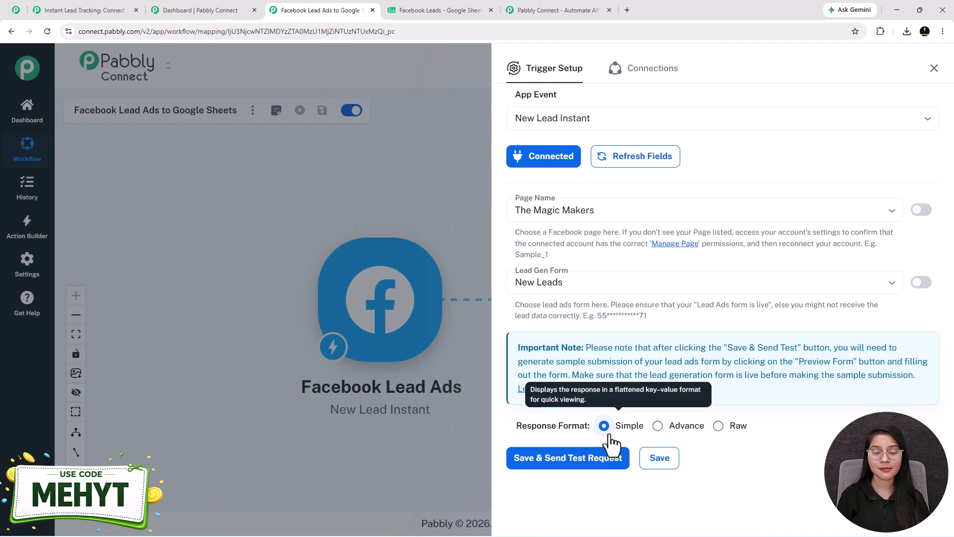
pyautogui.click(534, 460)
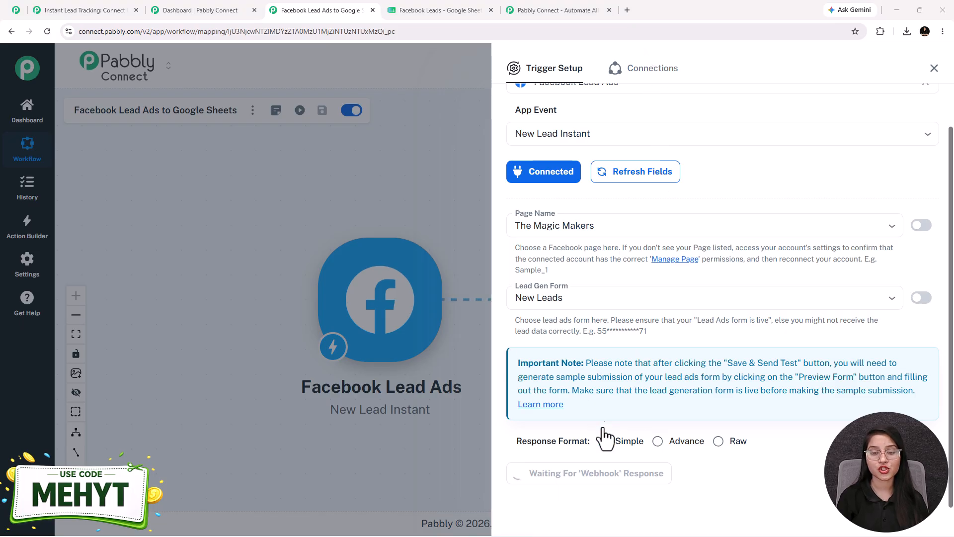
# Find Meta for Developers in a new browser tab and open the Lead Ads Testing Tool from its developer tools
pyautogui.click(627, 10)
pyautogui.write('meta')
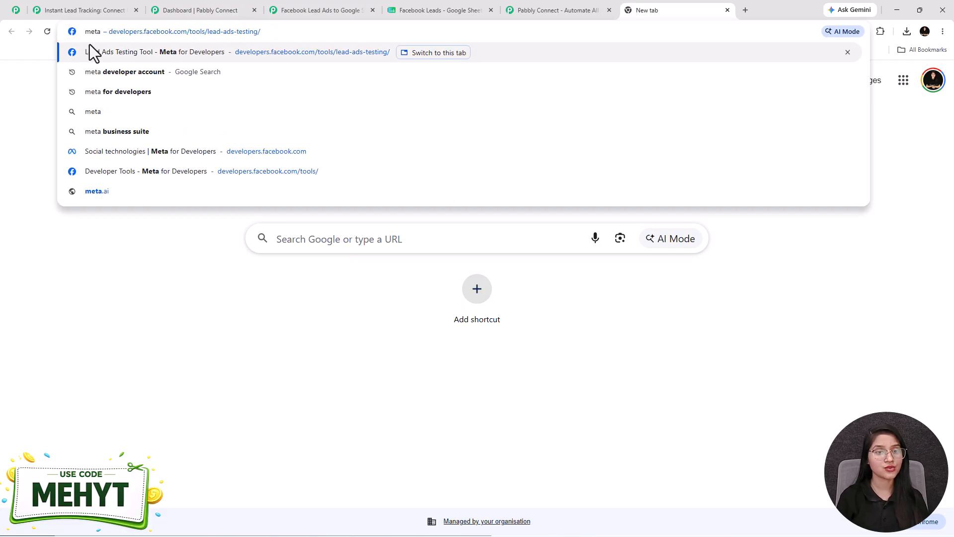
pyautogui.click(129, 71)
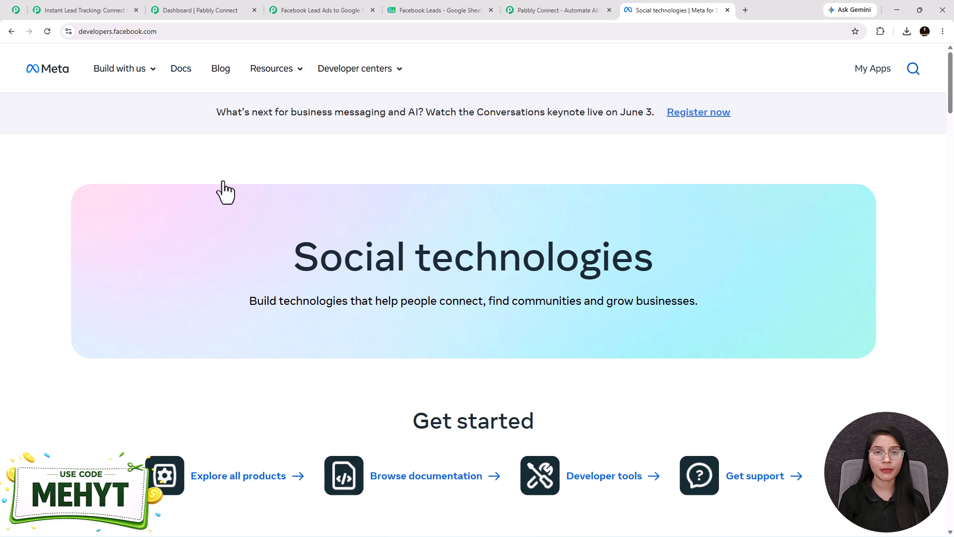
pyautogui.click(279, 72)
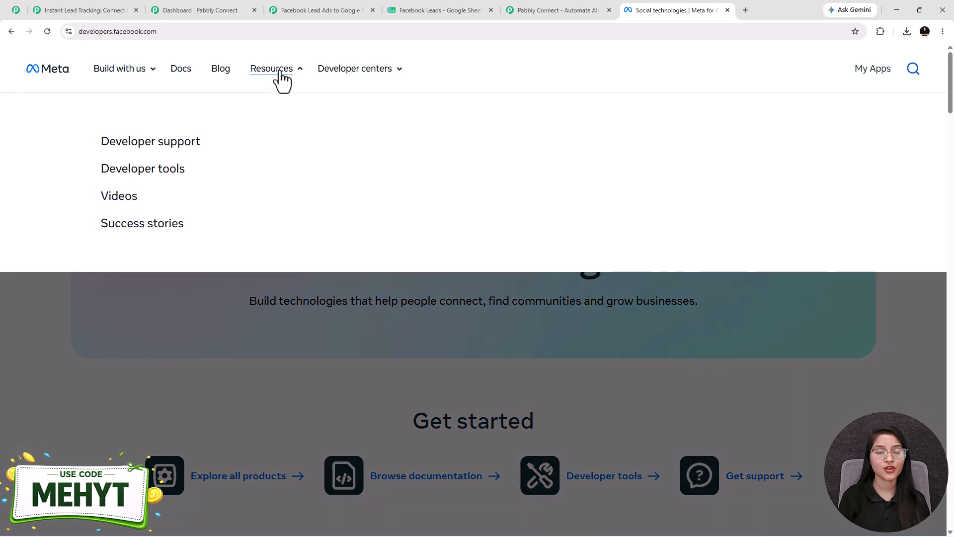
pyautogui.click(130, 170)
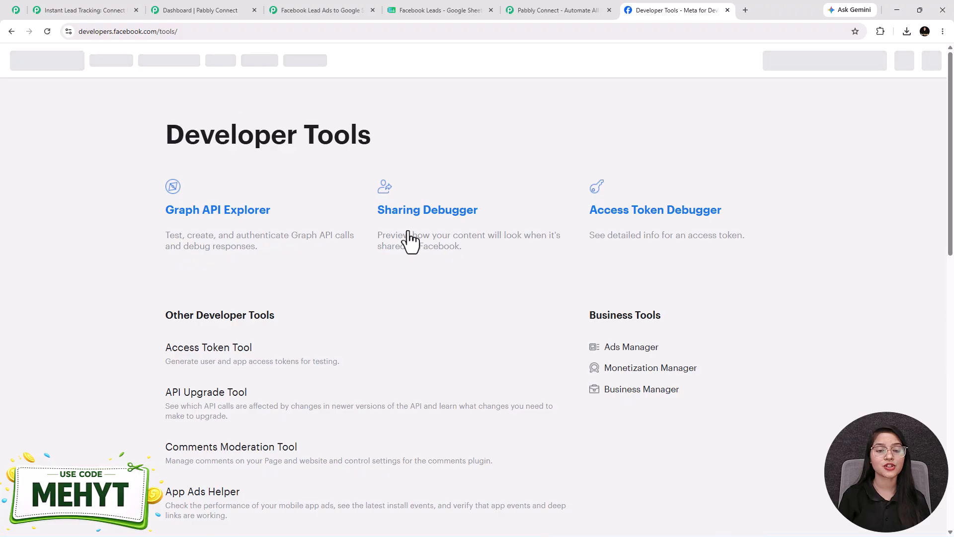
pyautogui.scroll(-4, 419, 275)
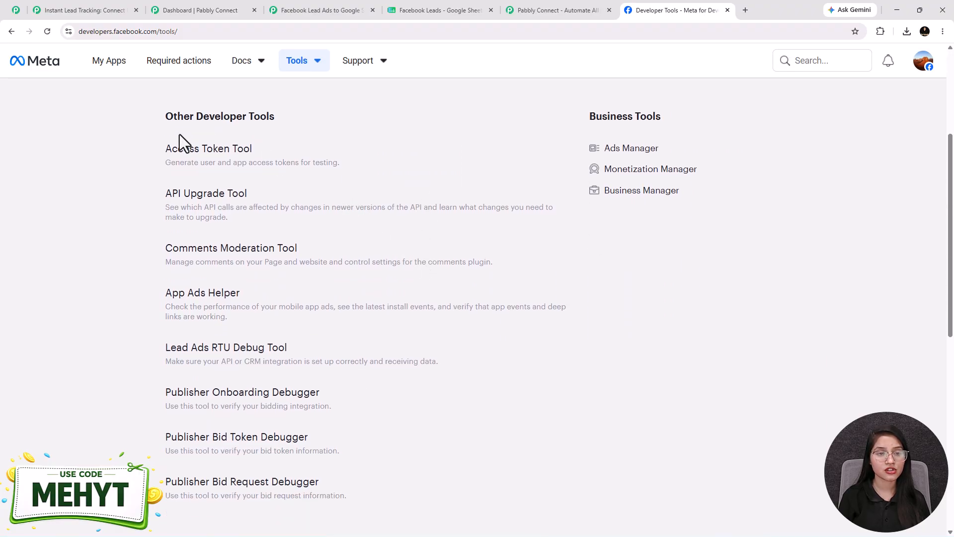
pyautogui.scroll(-2, 180, 141)
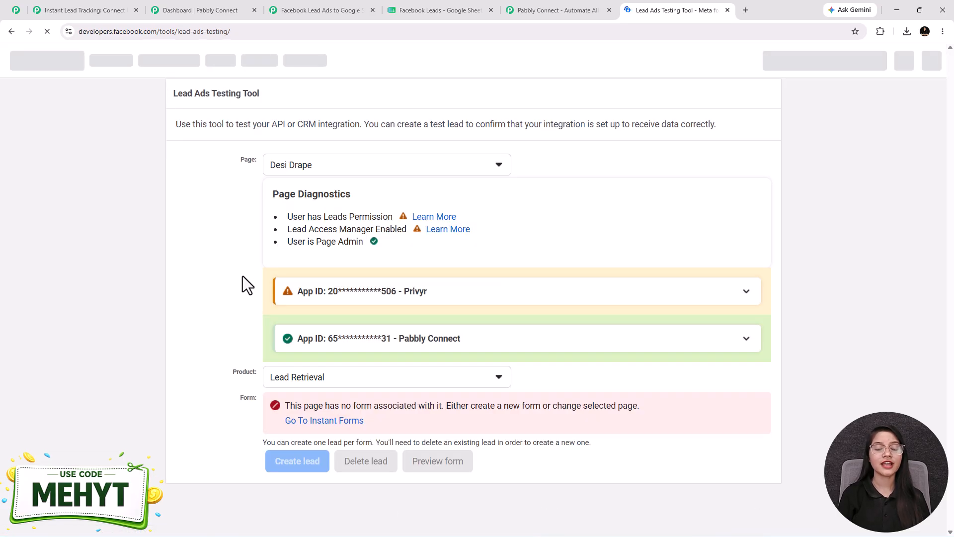
# Select The Magic Makers page and the New Leads form in the Lead Ads Testing Tool
pyautogui.click(298, 169)
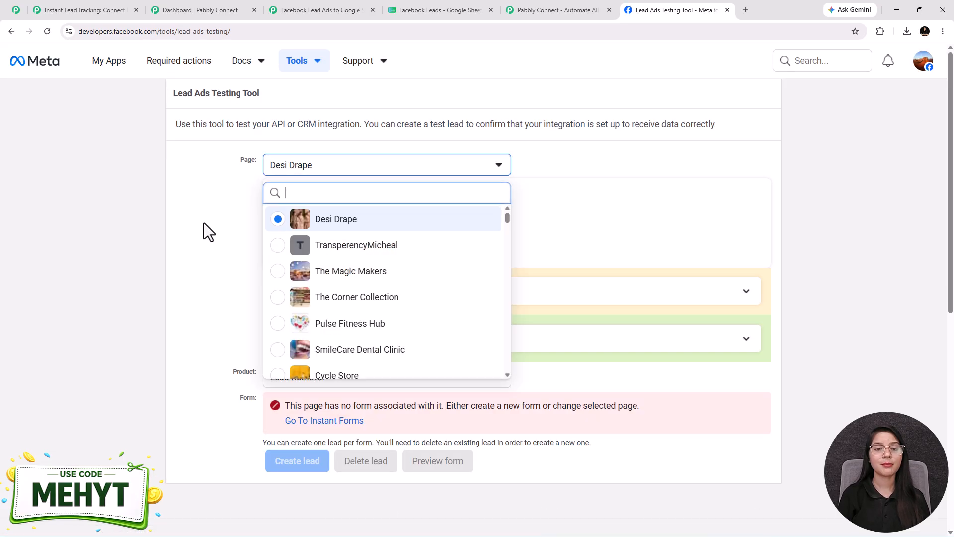
pyautogui.click(304, 273)
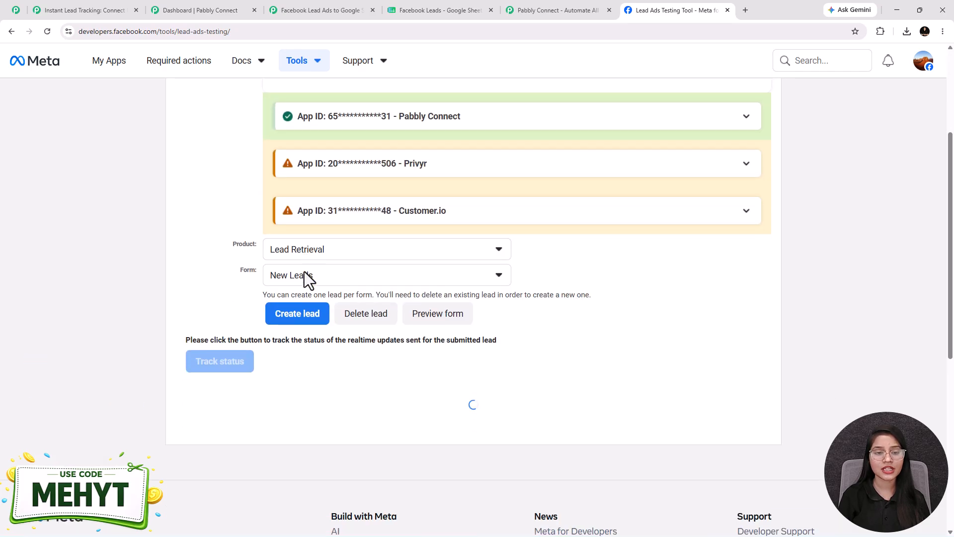
pyautogui.scroll(-2, 476, 377)
pyautogui.click(318, 325)
pyautogui.click(304, 378)
pyautogui.click(333, 356)
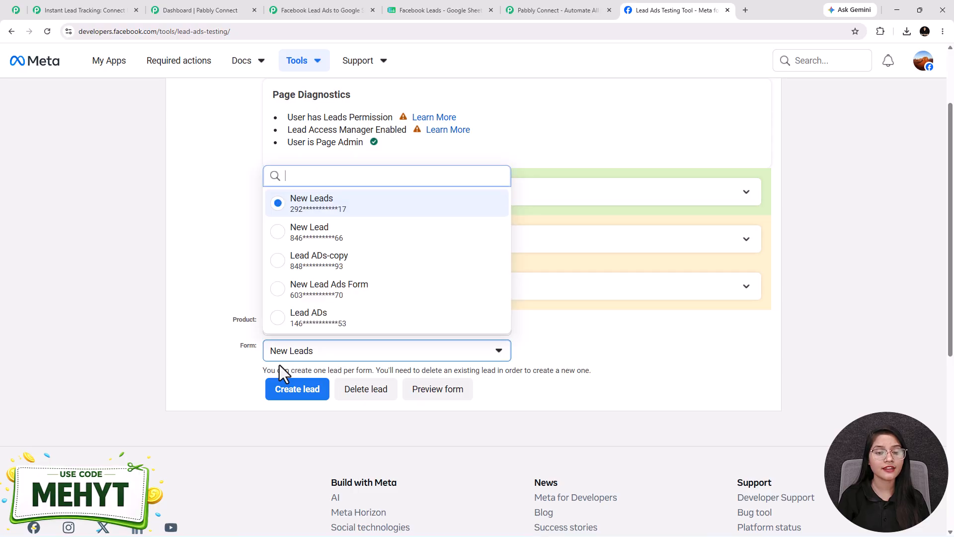
pyautogui.click(302, 211)
pyautogui.scroll(2, 318, 293)
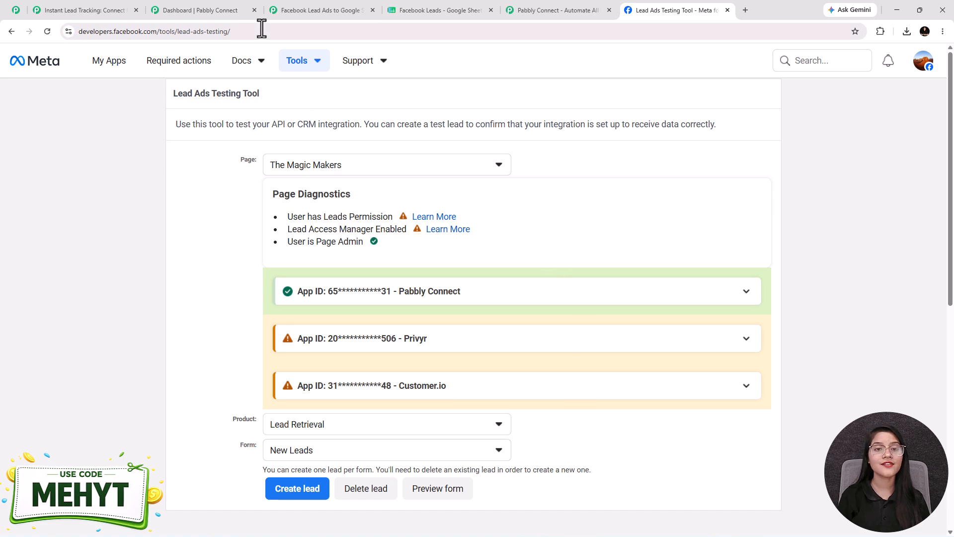
# Preview the New Leads form, fill in the sample lead's contact details and submit it while the trigger waits for a webhook response
pyautogui.click(309, 10)
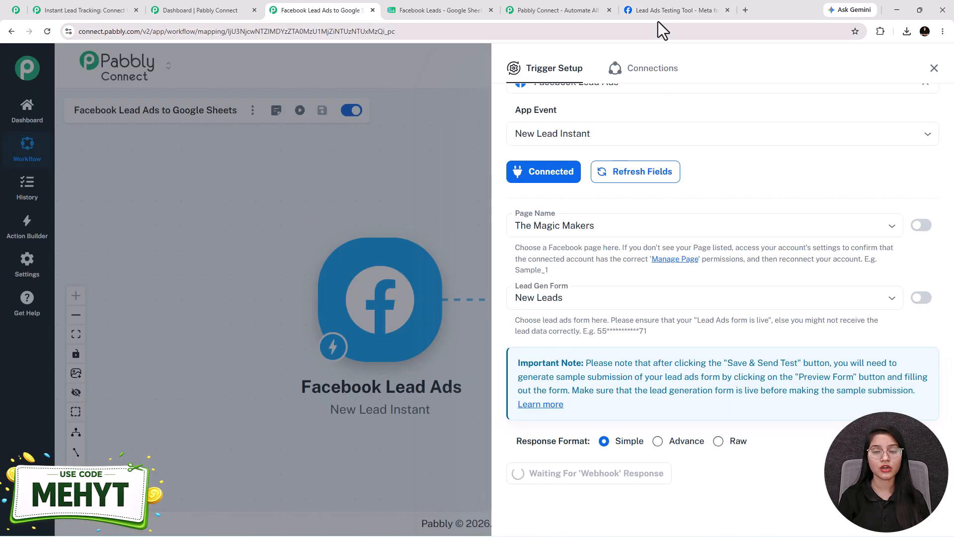
pyautogui.click(669, 9)
pyautogui.scroll(-1, 454, 436)
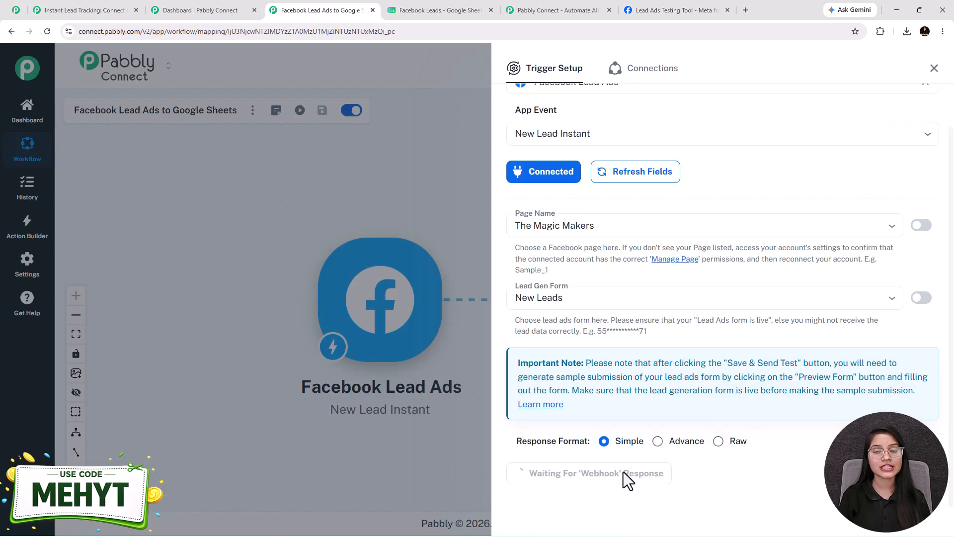
pyautogui.click(663, 11)
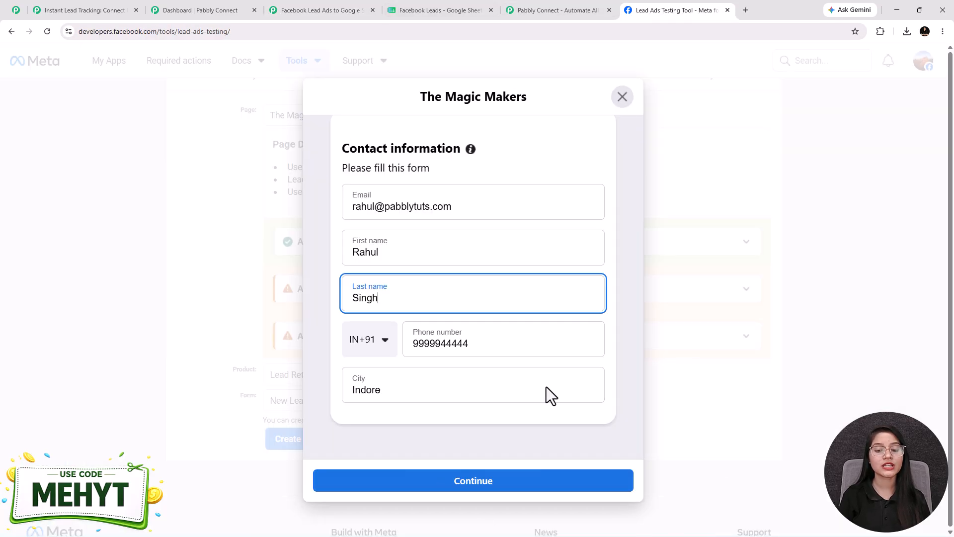
pyautogui.click(462, 483)
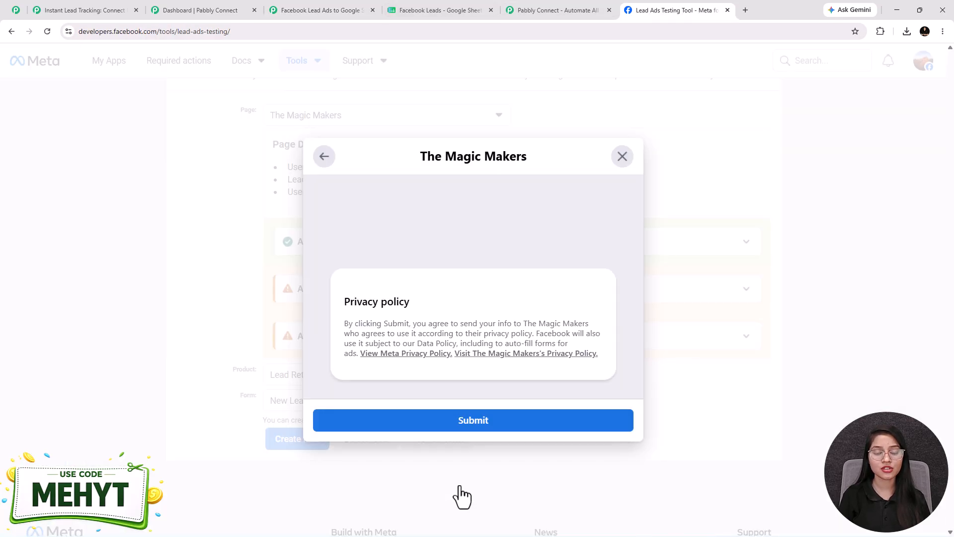
pyautogui.click(481, 425)
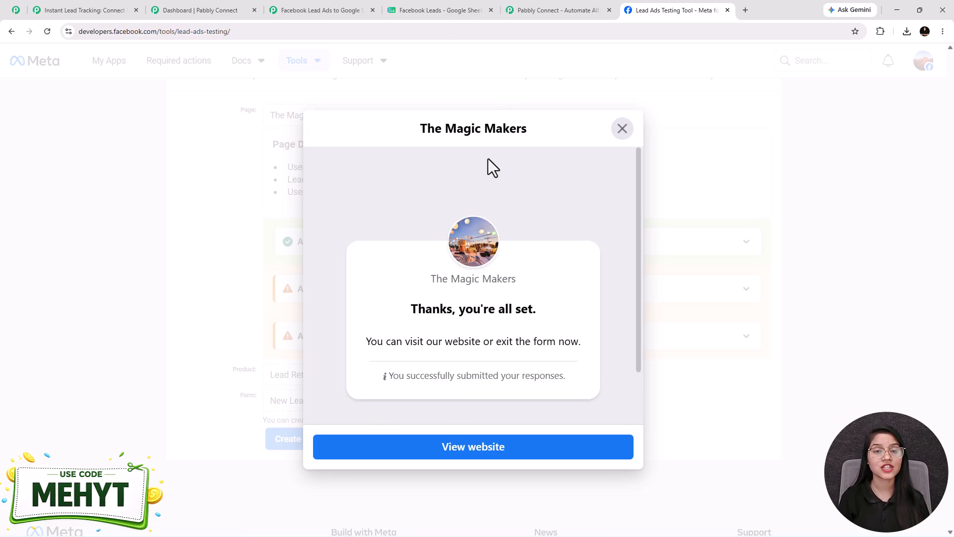
# Switch back to the Pabbly Connect workflow, examine the lead fields in the received response, and close the trigger setup
pyautogui.click(283, 6)
pyautogui.scroll(-3, 560, 323)
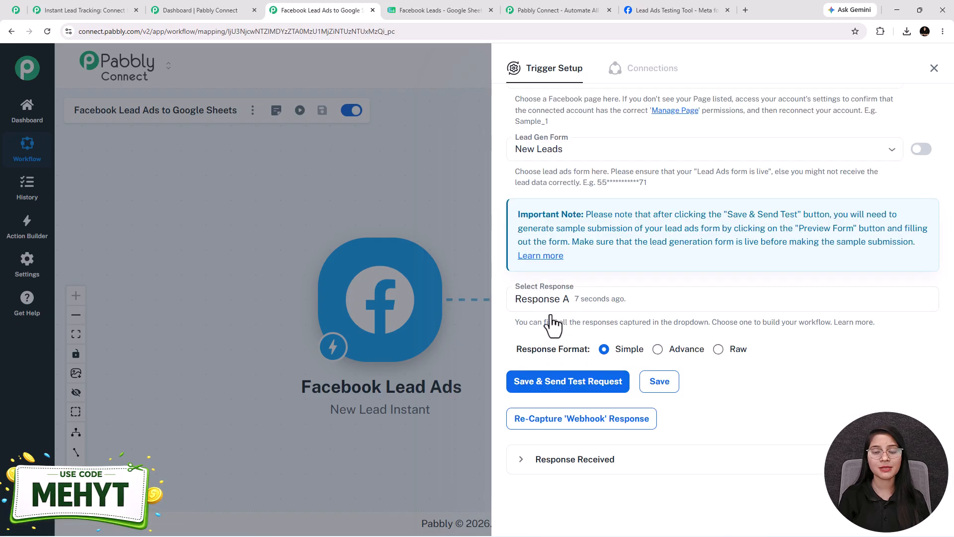
pyautogui.click(631, 466)
pyautogui.scroll(-3, 686, 313)
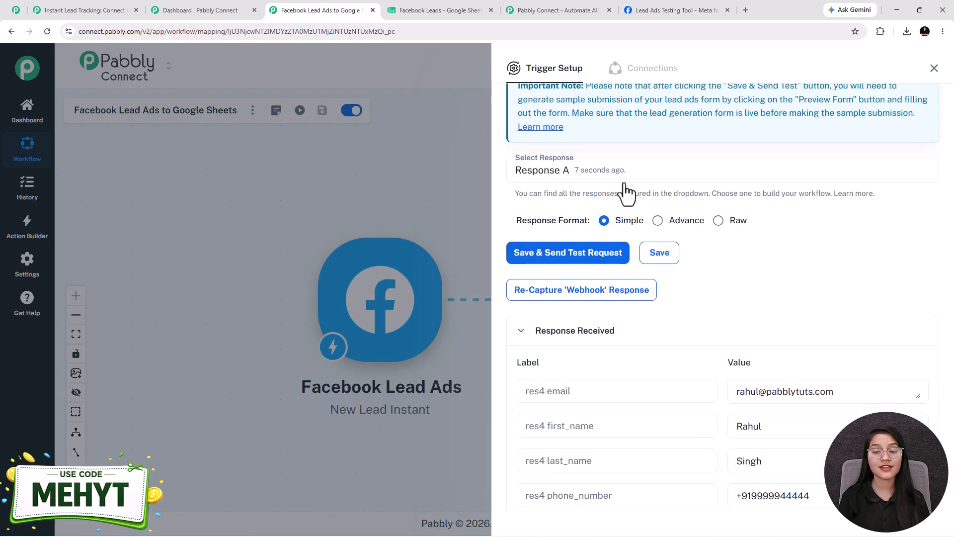
pyautogui.scroll(-3, 899, 273)
pyautogui.scroll(-2, 747, 288)
pyautogui.scroll(-3, 746, 348)
pyautogui.scroll(6, 752, 383)
pyautogui.scroll(3, 756, 376)
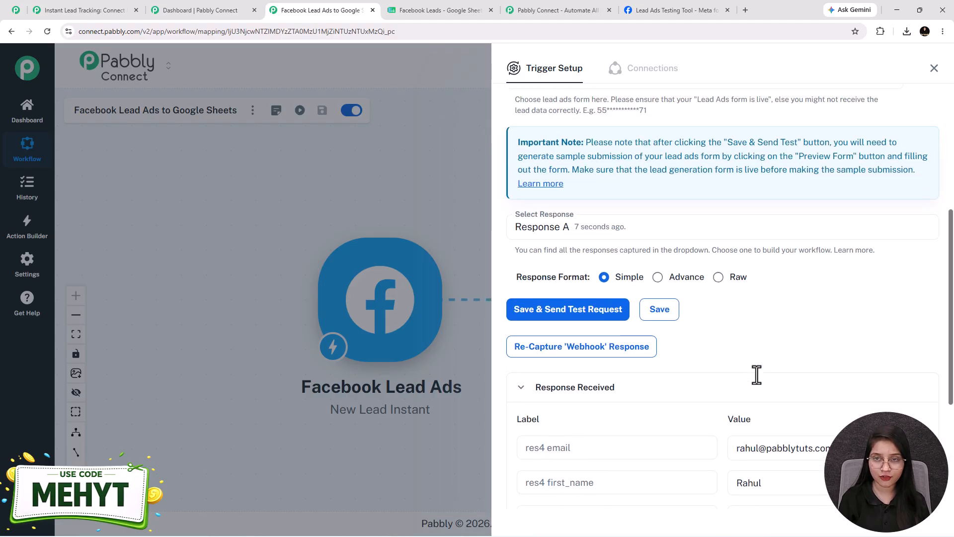
pyautogui.click(934, 68)
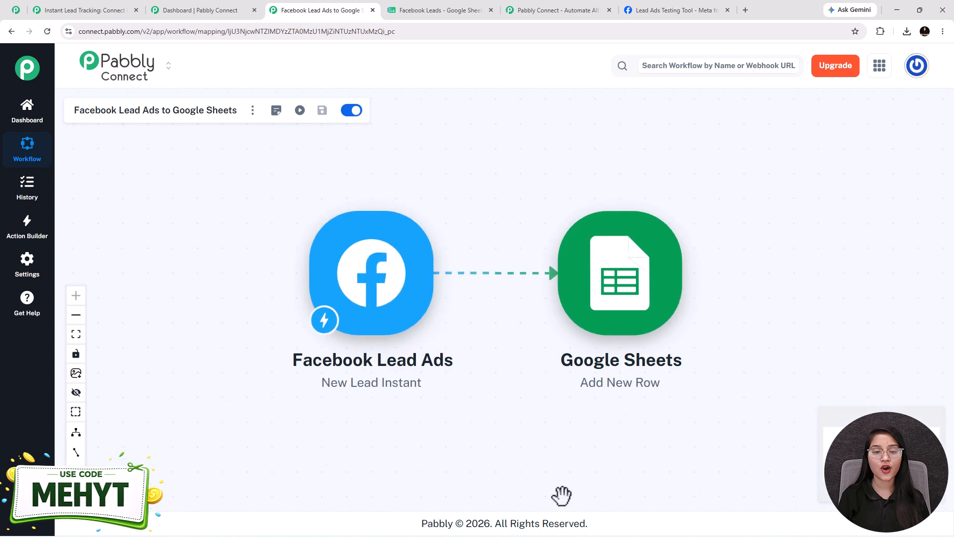
# Connect the Google Sheets Add New Row action using the existing connection Google Sheets #40
pyautogui.click(611, 318)
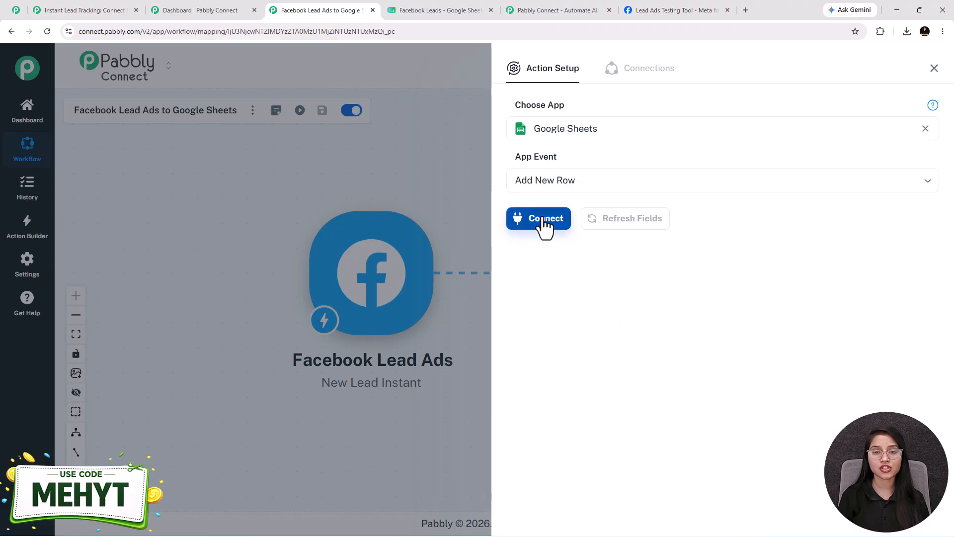
pyautogui.click(514, 220)
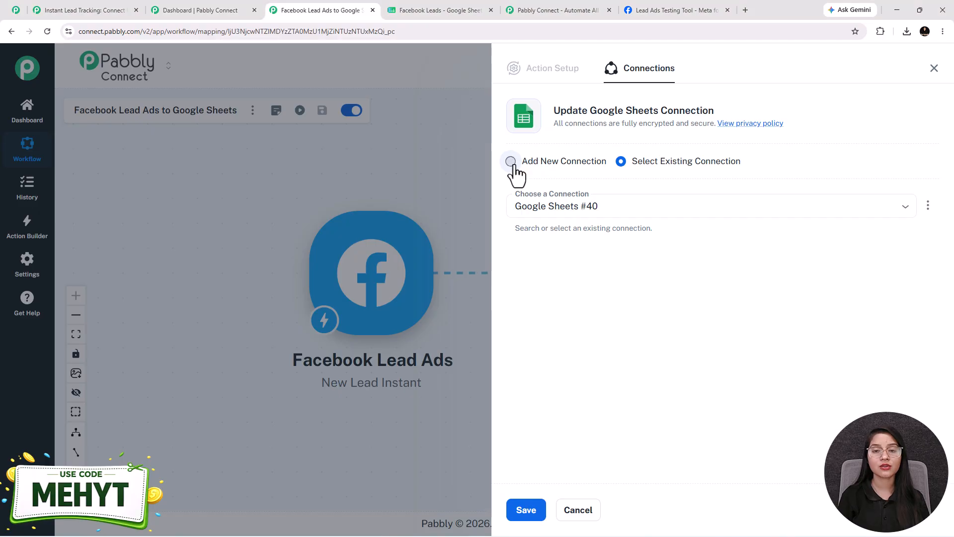
pyautogui.click(516, 167)
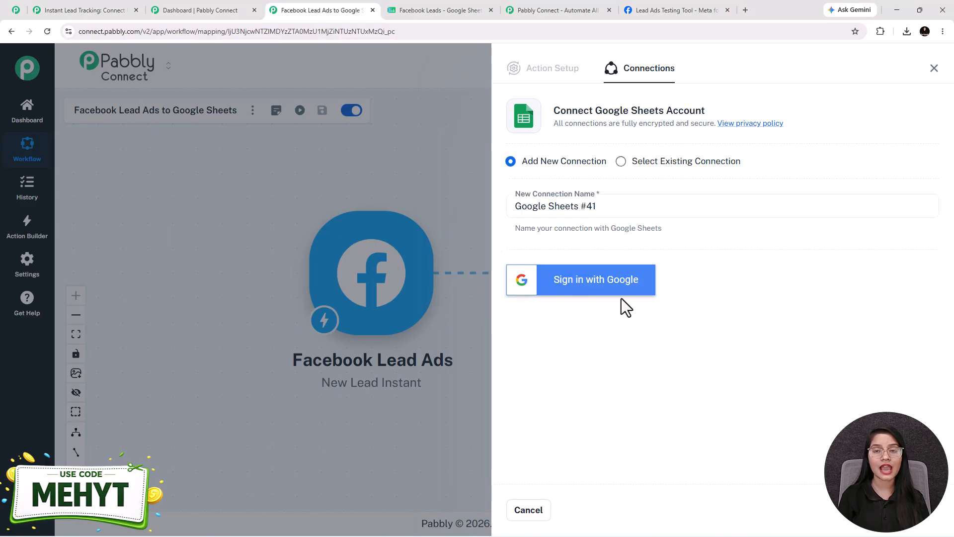
pyautogui.click(622, 163)
pyautogui.click(535, 514)
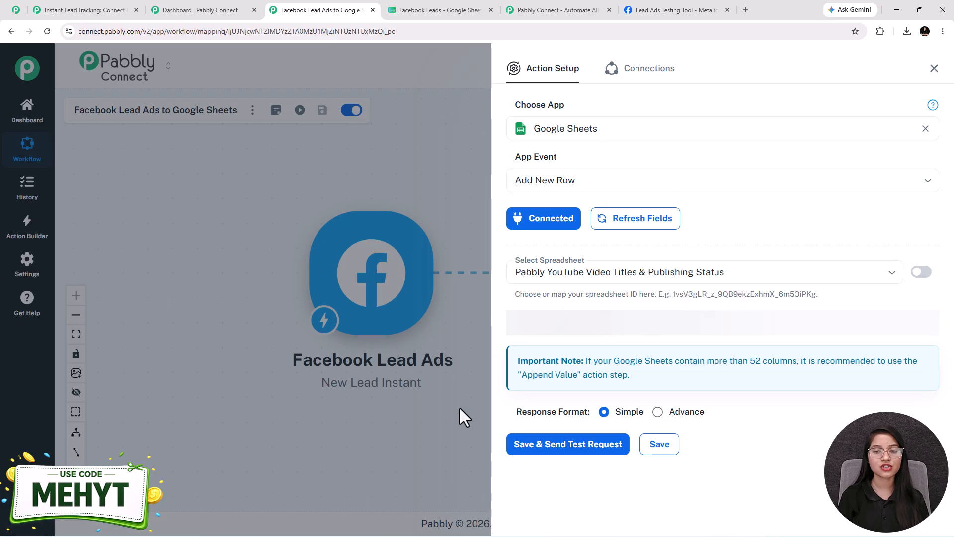
# Choose the Facebook Leads spreadsheet for the new row and compare the action's row fields with the sheet's column headers
pyautogui.click(599, 272)
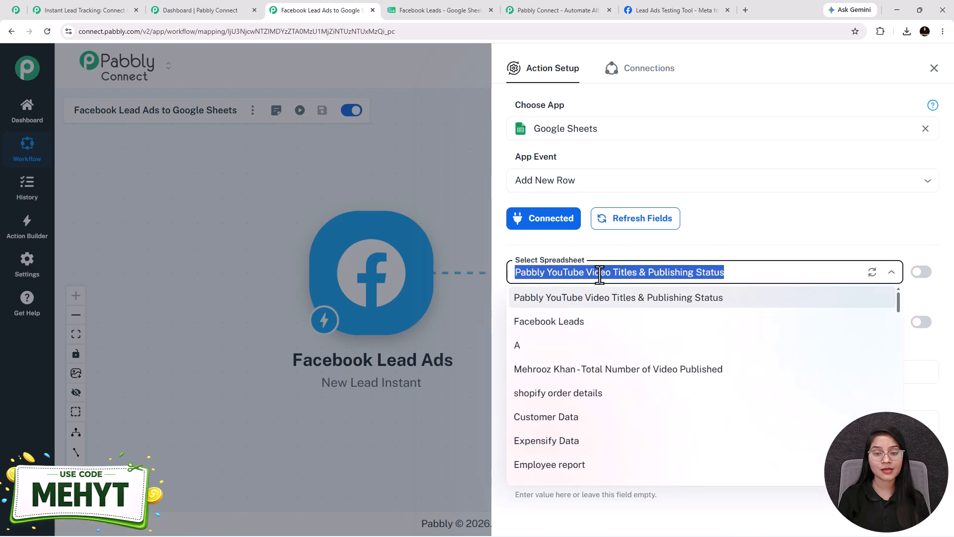
pyautogui.click(545, 324)
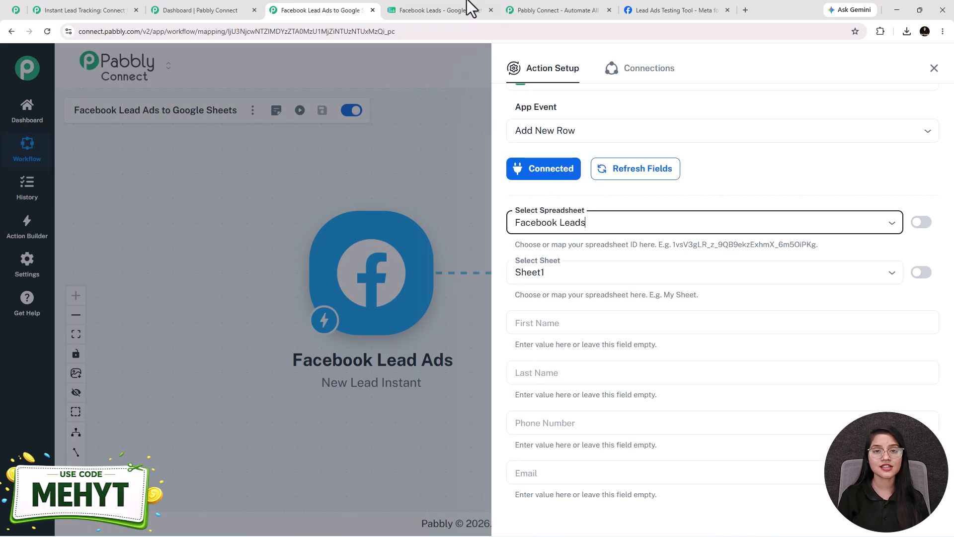
pyautogui.click(440, 10)
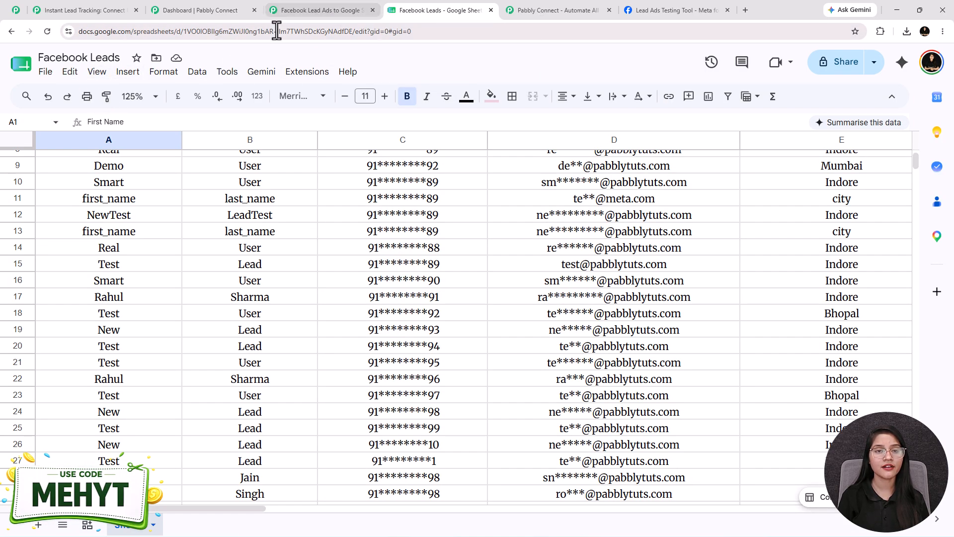
pyautogui.click(289, 13)
pyautogui.scroll(-2, 584, 249)
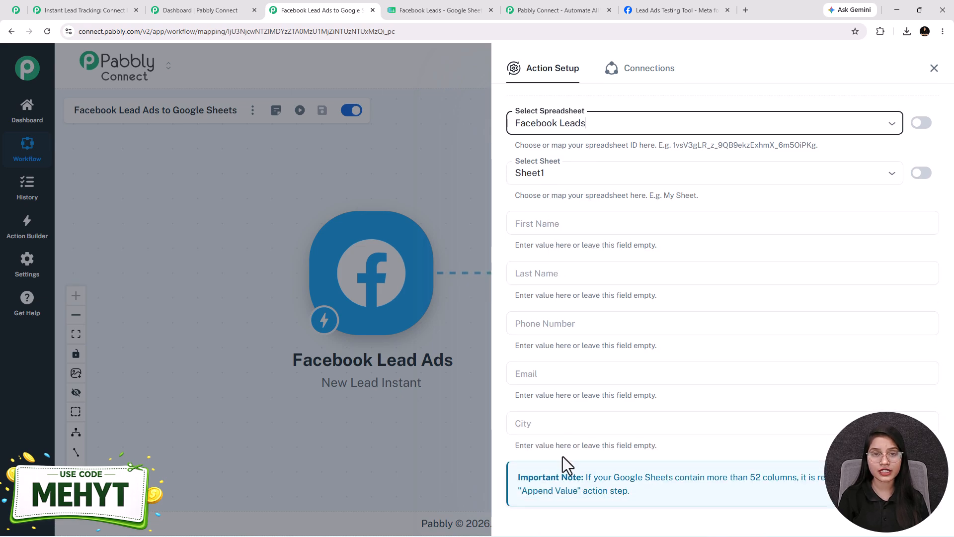
pyautogui.click(420, 9)
pyautogui.scroll(4, 338, 192)
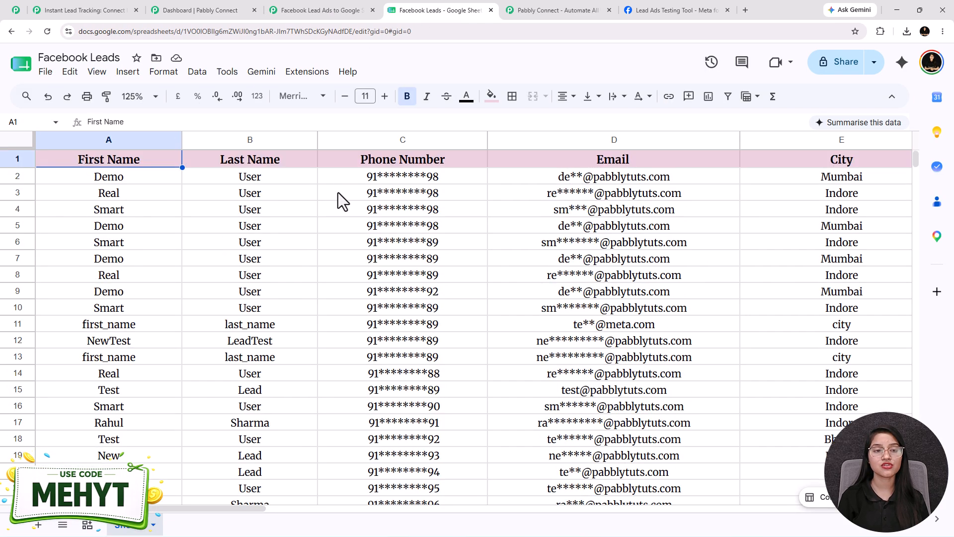
pyautogui.click(308, 9)
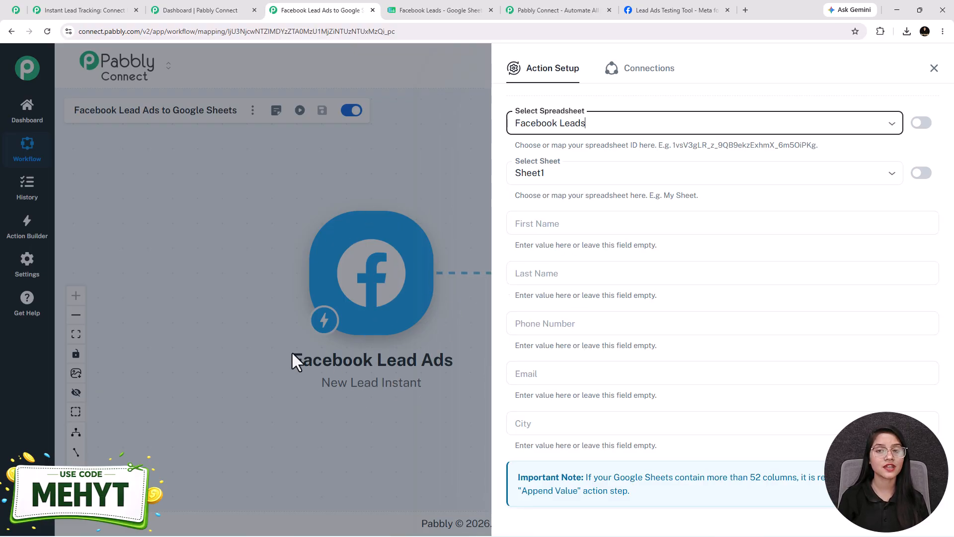
# Map the row's First Name and Last Name fields to the Facebook Lead Ads values res4 first_name and res4 last_name
pyautogui.click(554, 216)
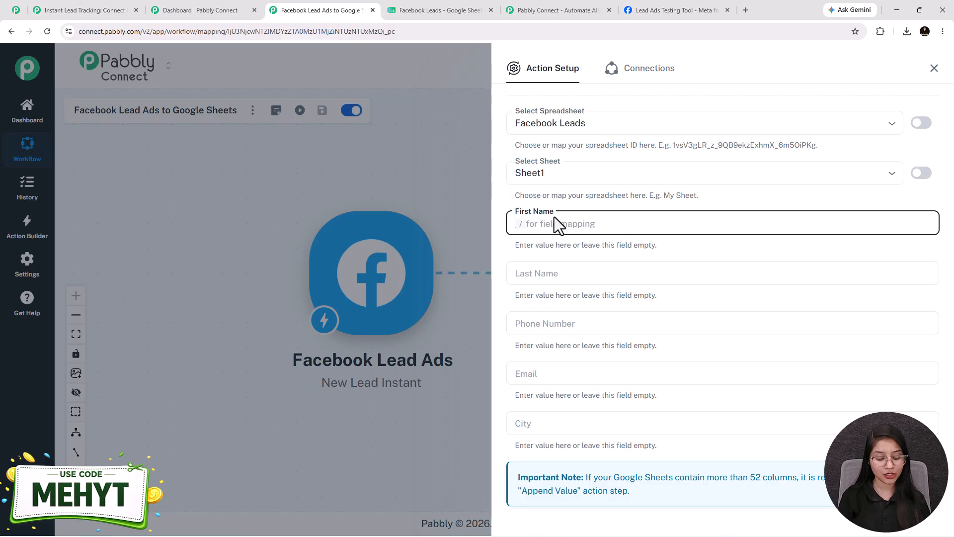
pyautogui.write('/')
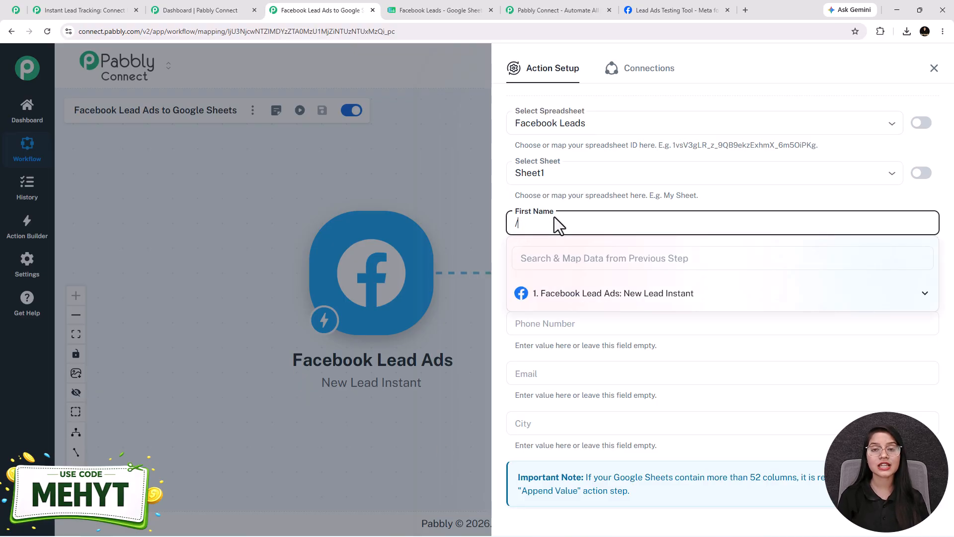
pyautogui.click(577, 299)
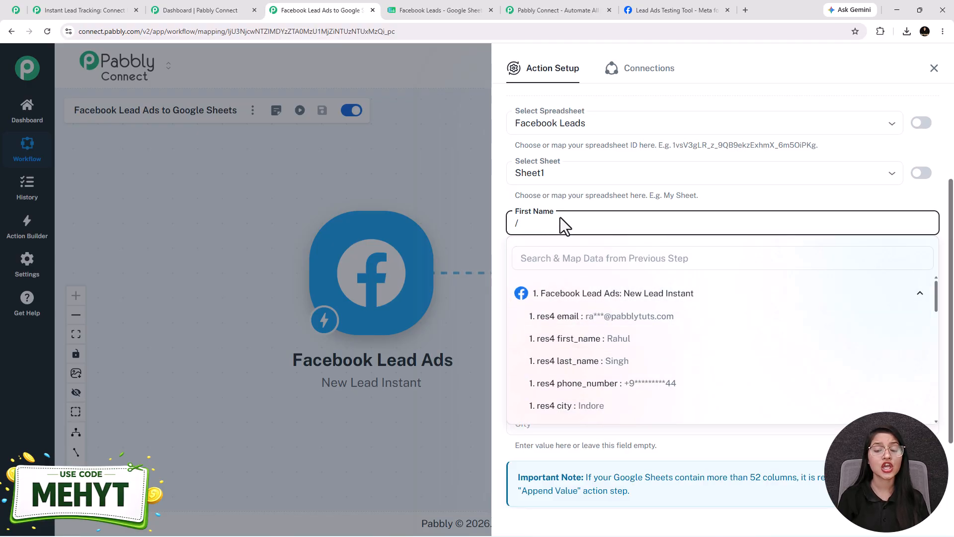
pyautogui.click(628, 347)
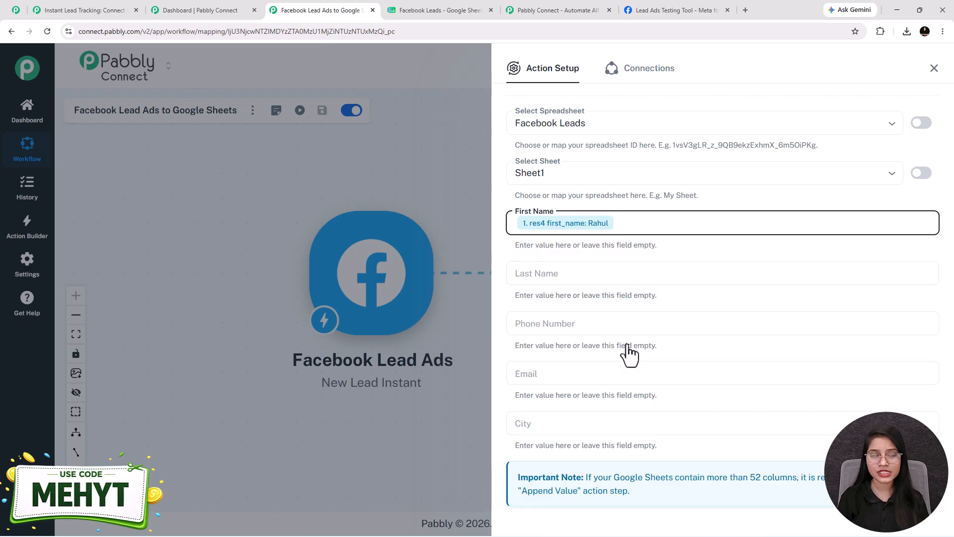
pyautogui.click(568, 273)
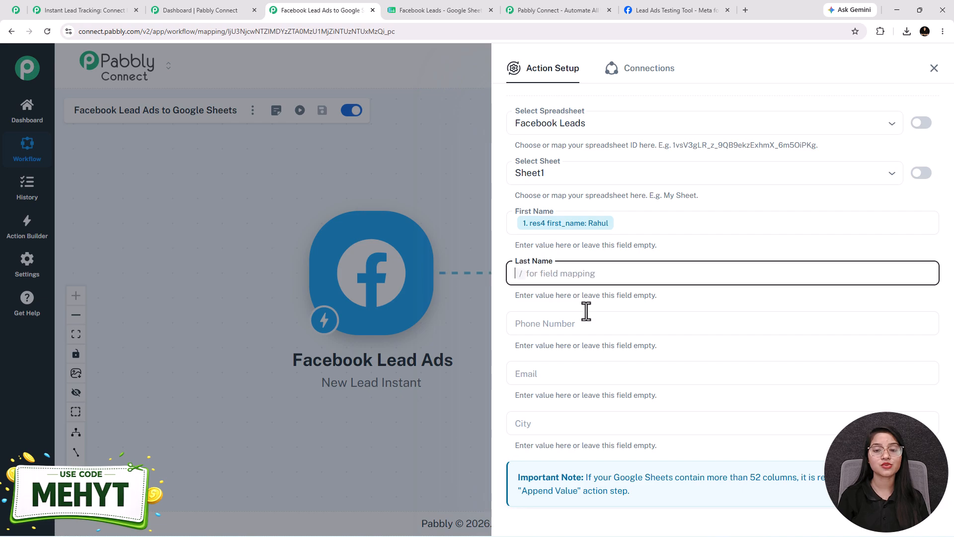
pyautogui.write('/')
pyautogui.click(591, 352)
pyautogui.click(609, 414)
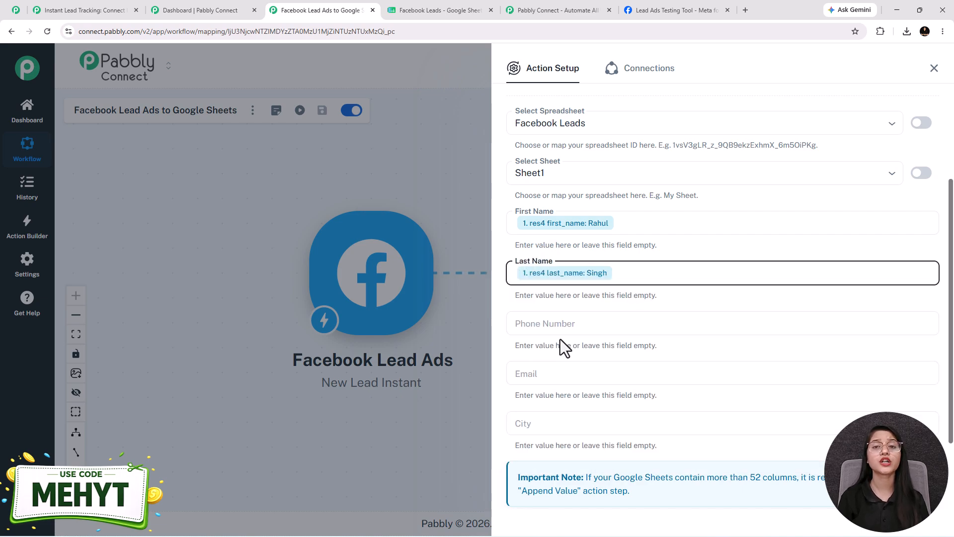
# Map the Phone Number and Email fields to the Facebook Lead Ads values res4 phone_number and res4 email
pyautogui.click(572, 323)
pyautogui.write('/')
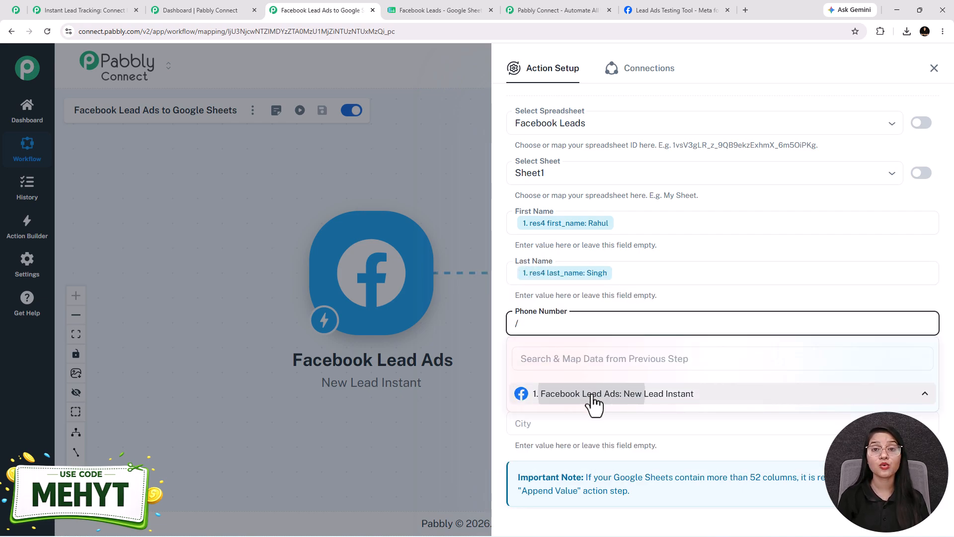
pyautogui.click(587, 396)
pyautogui.click(617, 484)
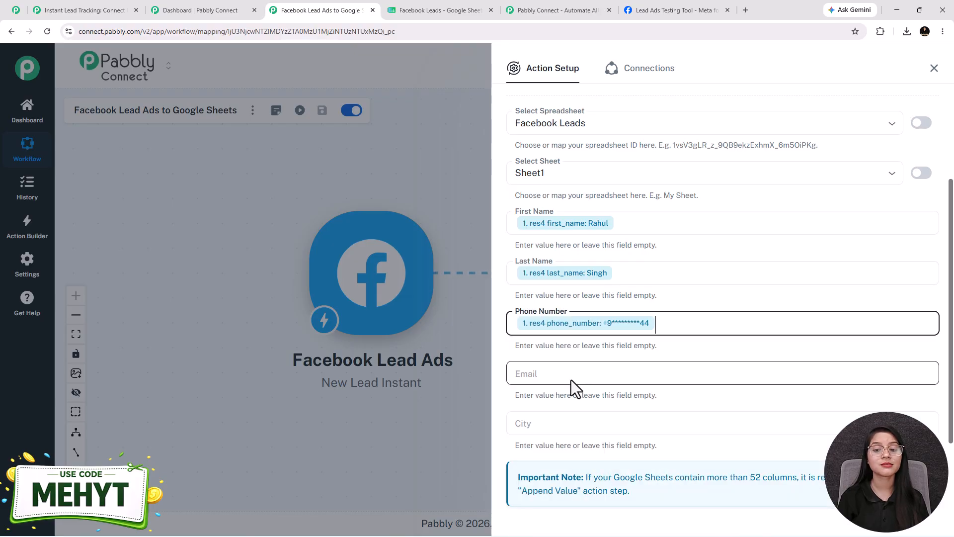
pyautogui.click(576, 379)
pyautogui.write('/')
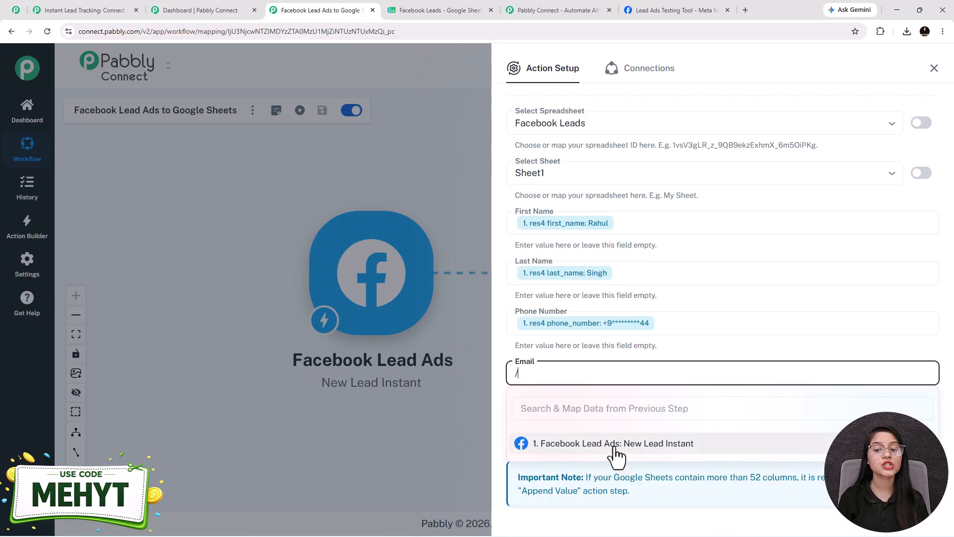
pyautogui.click(615, 444)
pyautogui.click(621, 467)
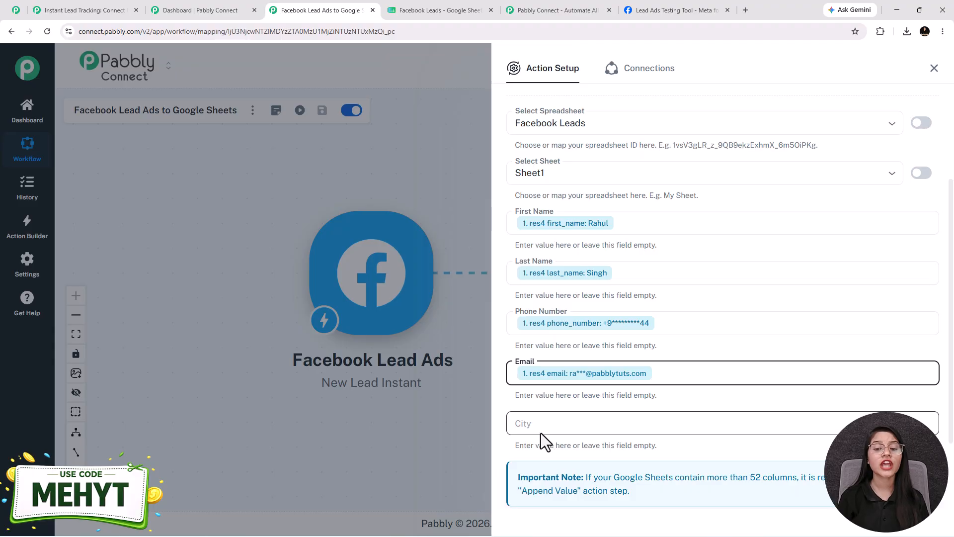
# Map the row's City field to the res4 city value from the Facebook Lead Ads response
pyautogui.click(547, 424)
pyautogui.write('/')
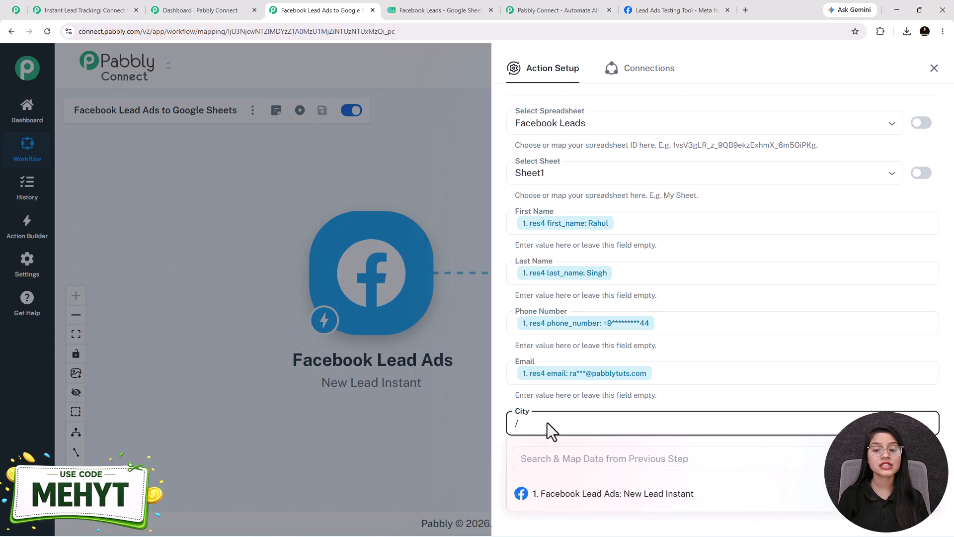
pyautogui.click(706, 494)
pyautogui.scroll(-2, 693, 448)
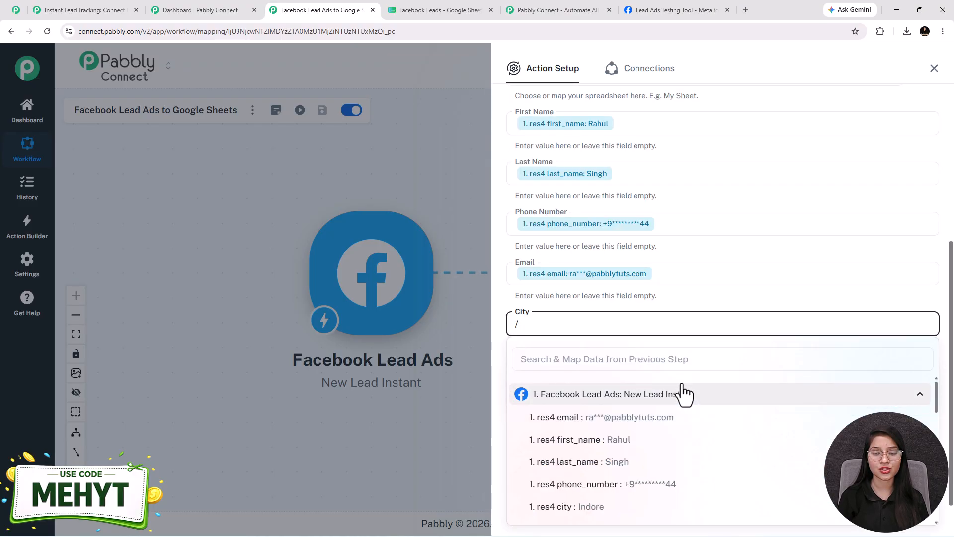
pyautogui.scroll(-2, 623, 437)
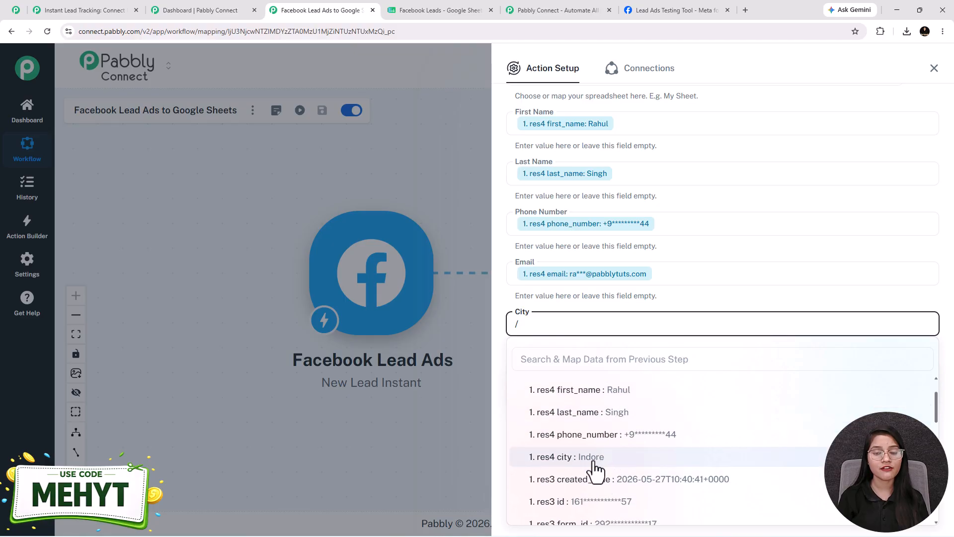
pyautogui.click(597, 457)
pyautogui.scroll(2, 658, 333)
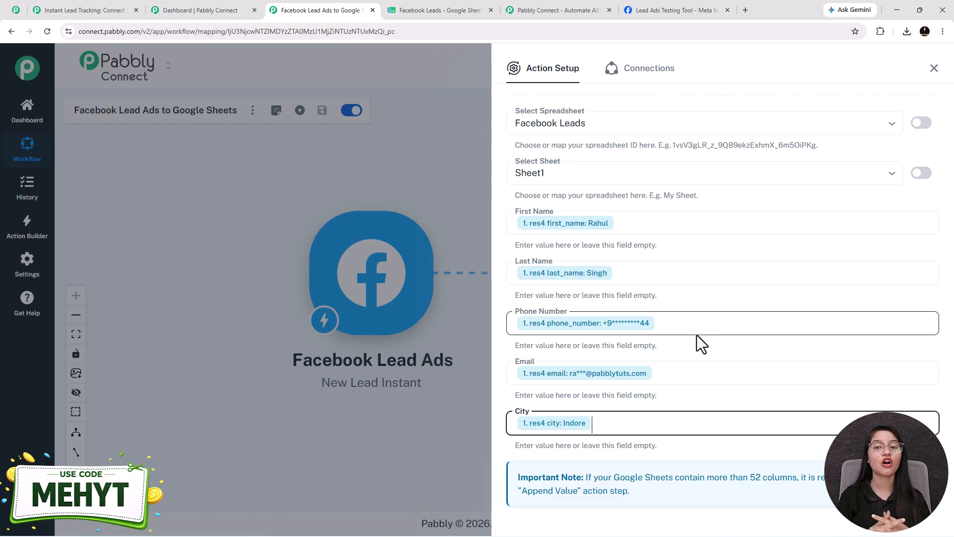
# Save the Add New Row action with the Simple response format, send a test request, and review the received response
pyautogui.scroll(-1, 808, 235)
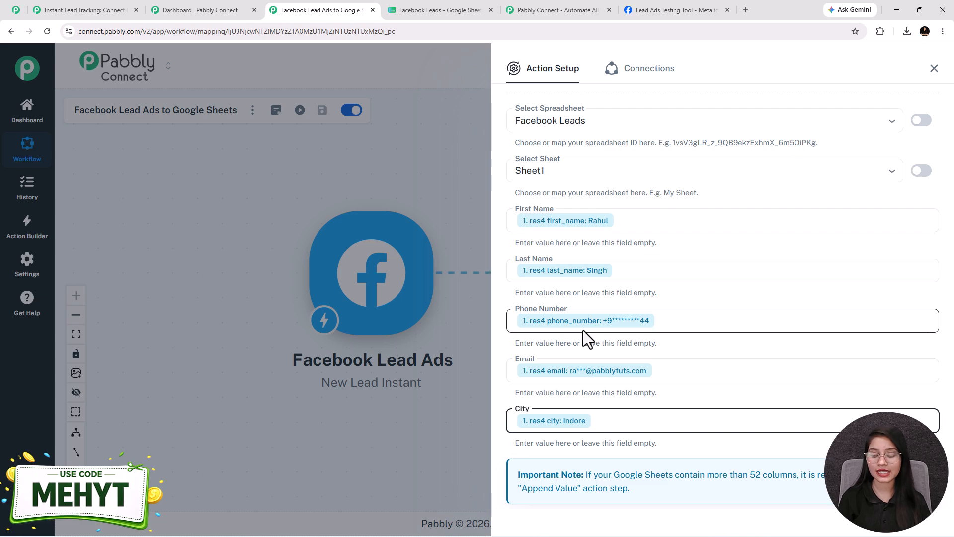
pyautogui.scroll(-2, 583, 321)
pyautogui.click(560, 459)
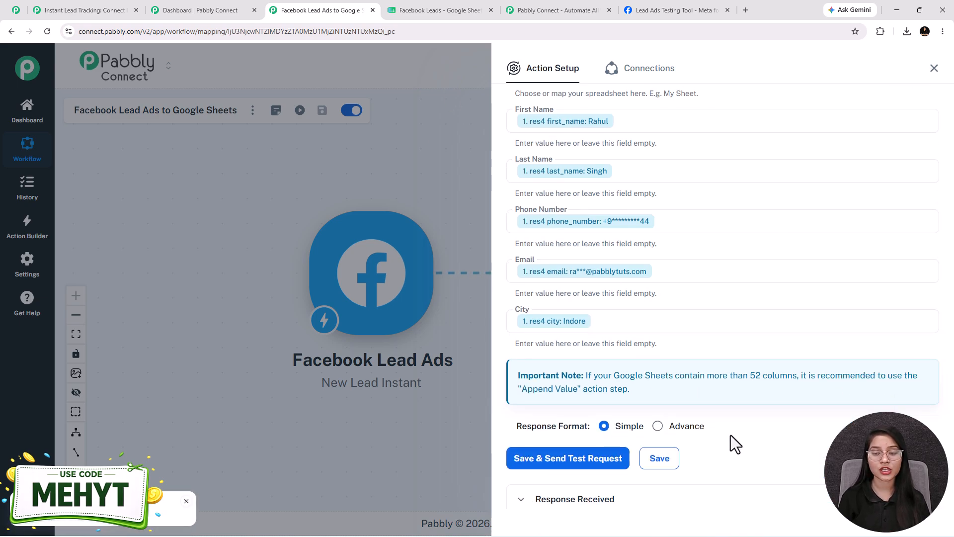
pyautogui.scroll(-6, 731, 435)
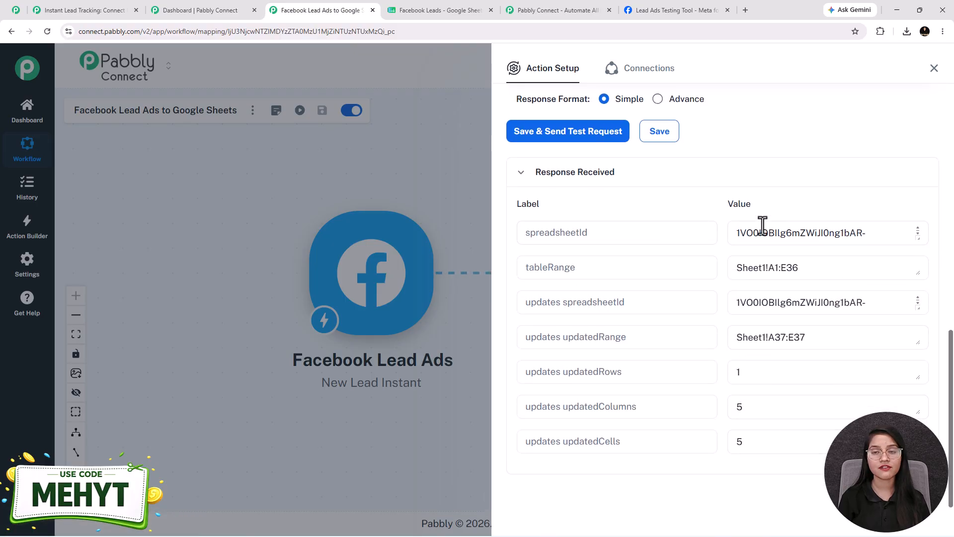
pyautogui.scroll(4, 711, 462)
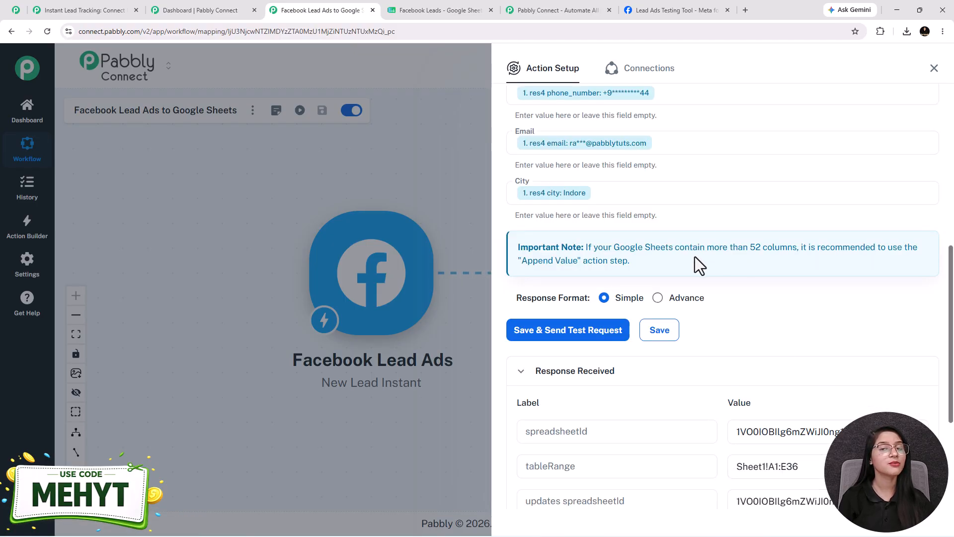
# Switch to the Facebook Leads spreadsheet in Google Sheets and check its last rows for the test lead
pyautogui.click(425, 9)
pyautogui.scroll(-5, 422, 305)
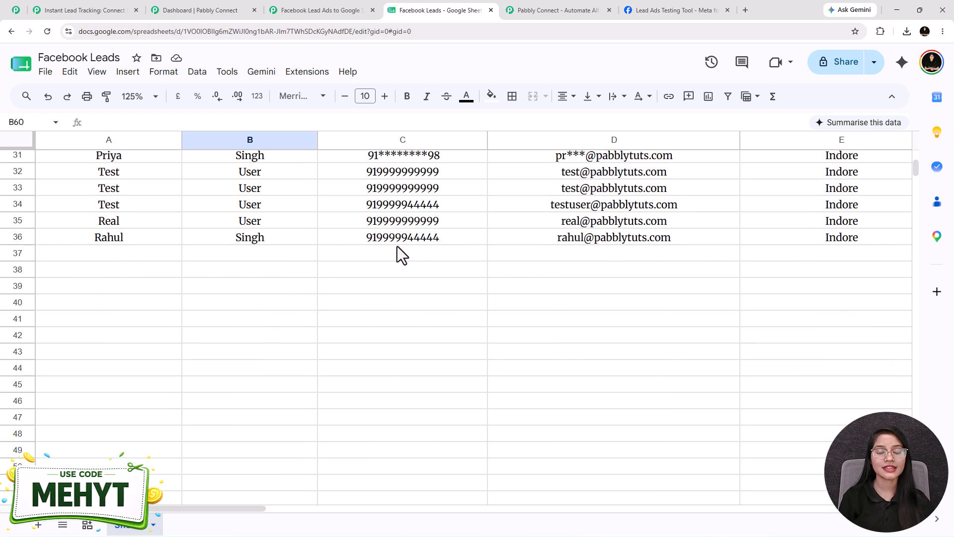
pyautogui.scroll(1, 55, 300)
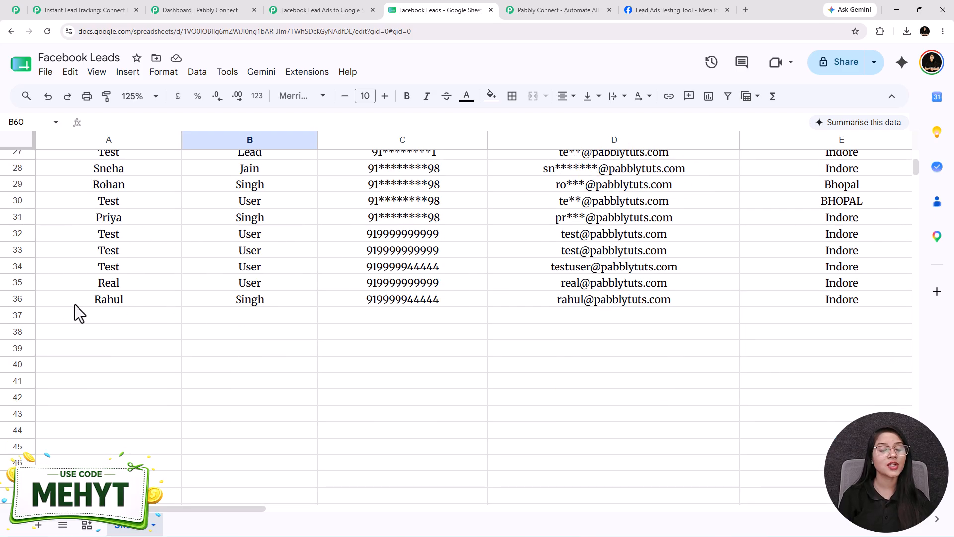
# Return to the Pabbly Connect workflow, review the mapped row fields, and save the Google Sheets action
pyautogui.click(328, 15)
pyautogui.scroll(5, 747, 314)
pyautogui.scroll(2, 742, 312)
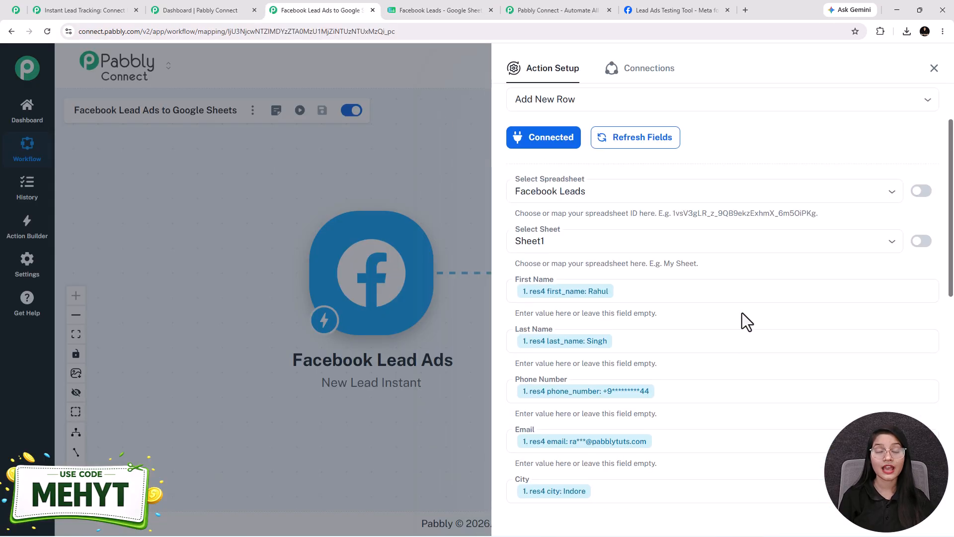
pyautogui.scroll(-5, 742, 318)
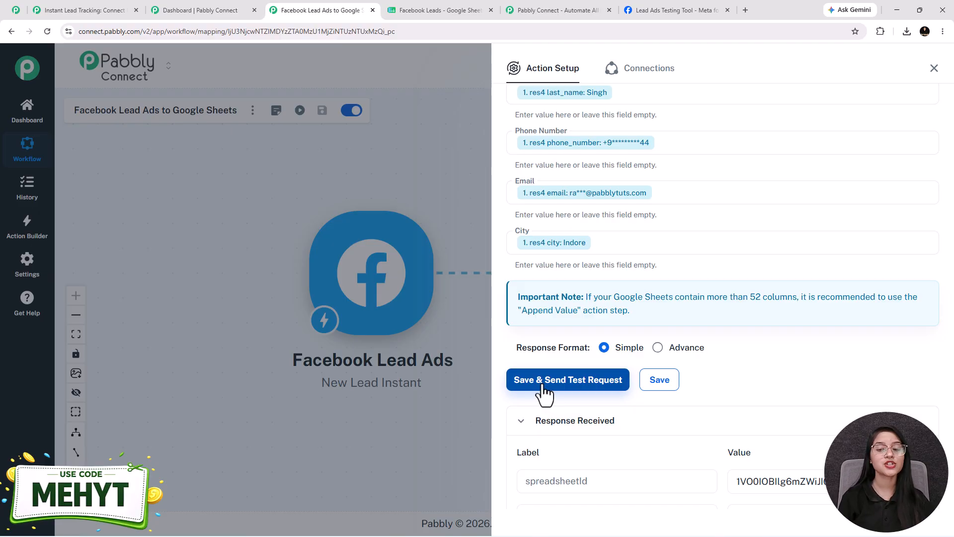
pyautogui.click(675, 386)
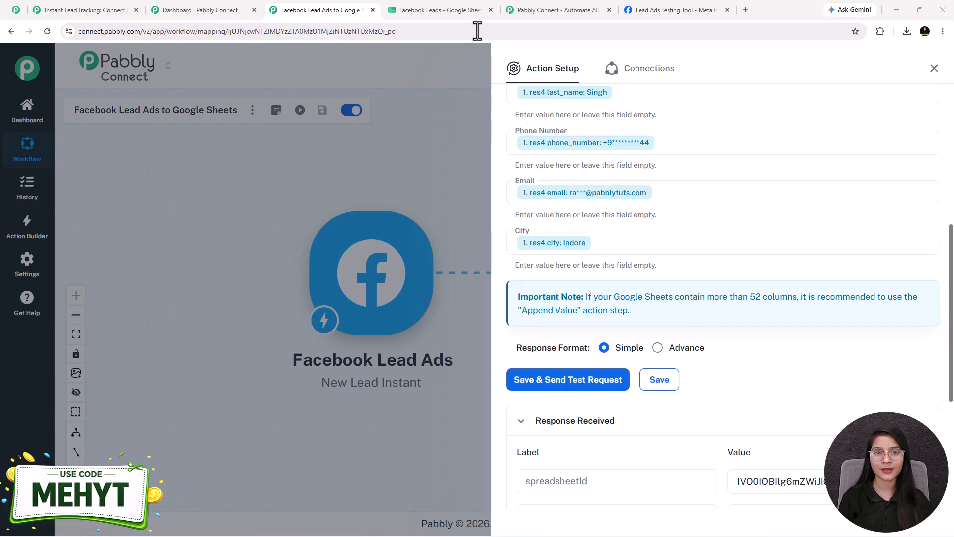
# Recheck the lead's row in the Facebook Leads spreadsheet, return to the workflow, save the action again and close its setup
pyautogui.click(472, 11)
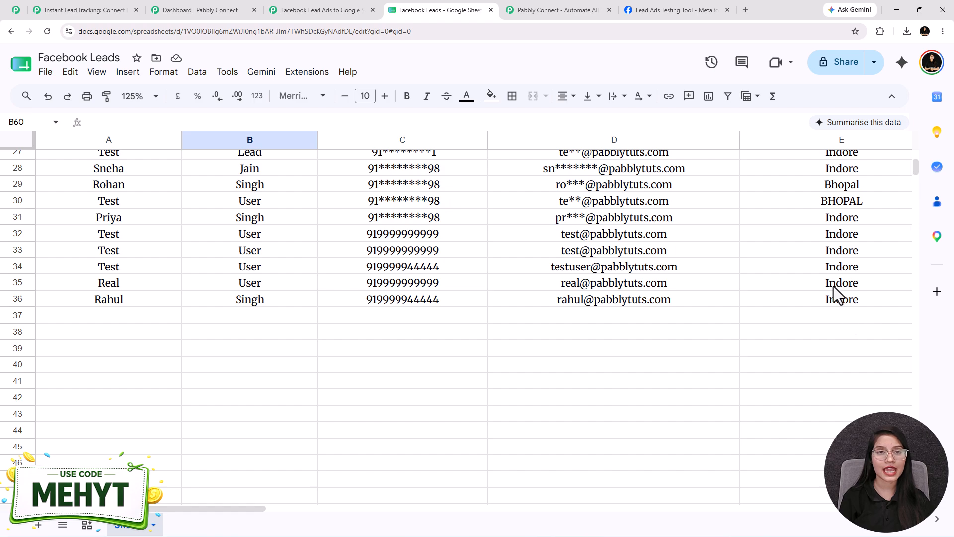
pyautogui.click(293, 6)
pyautogui.click(659, 379)
pyautogui.click(935, 68)
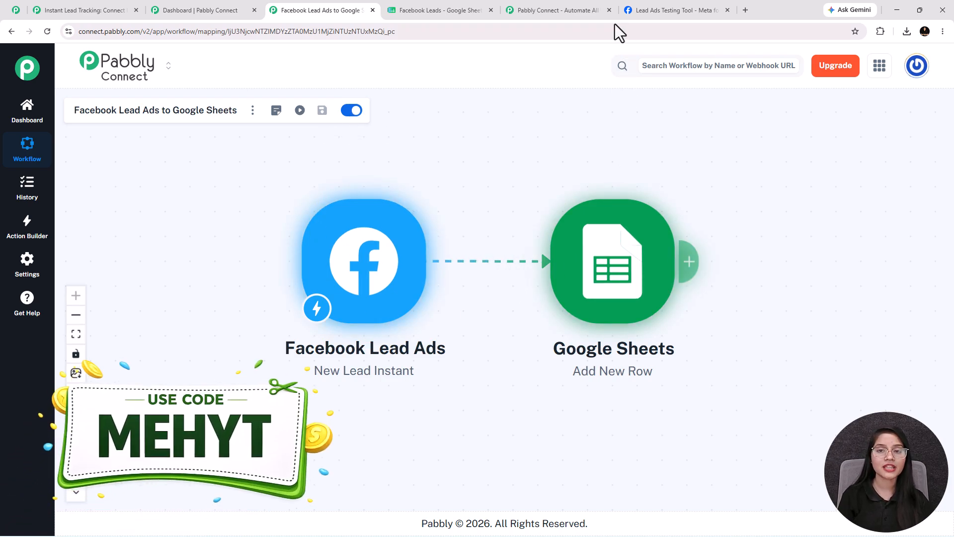
# Switch to the Pabbly Connect product website
pyautogui.click(577, 11)
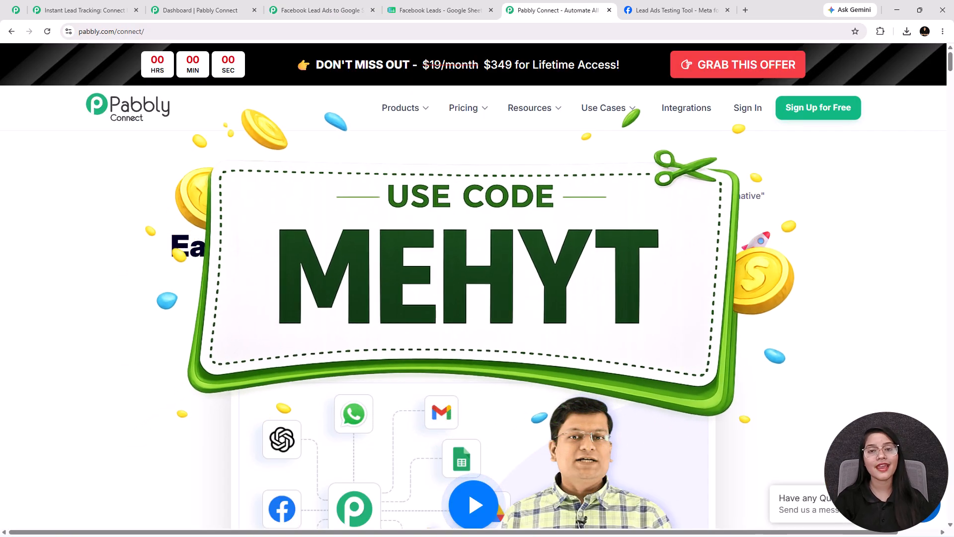